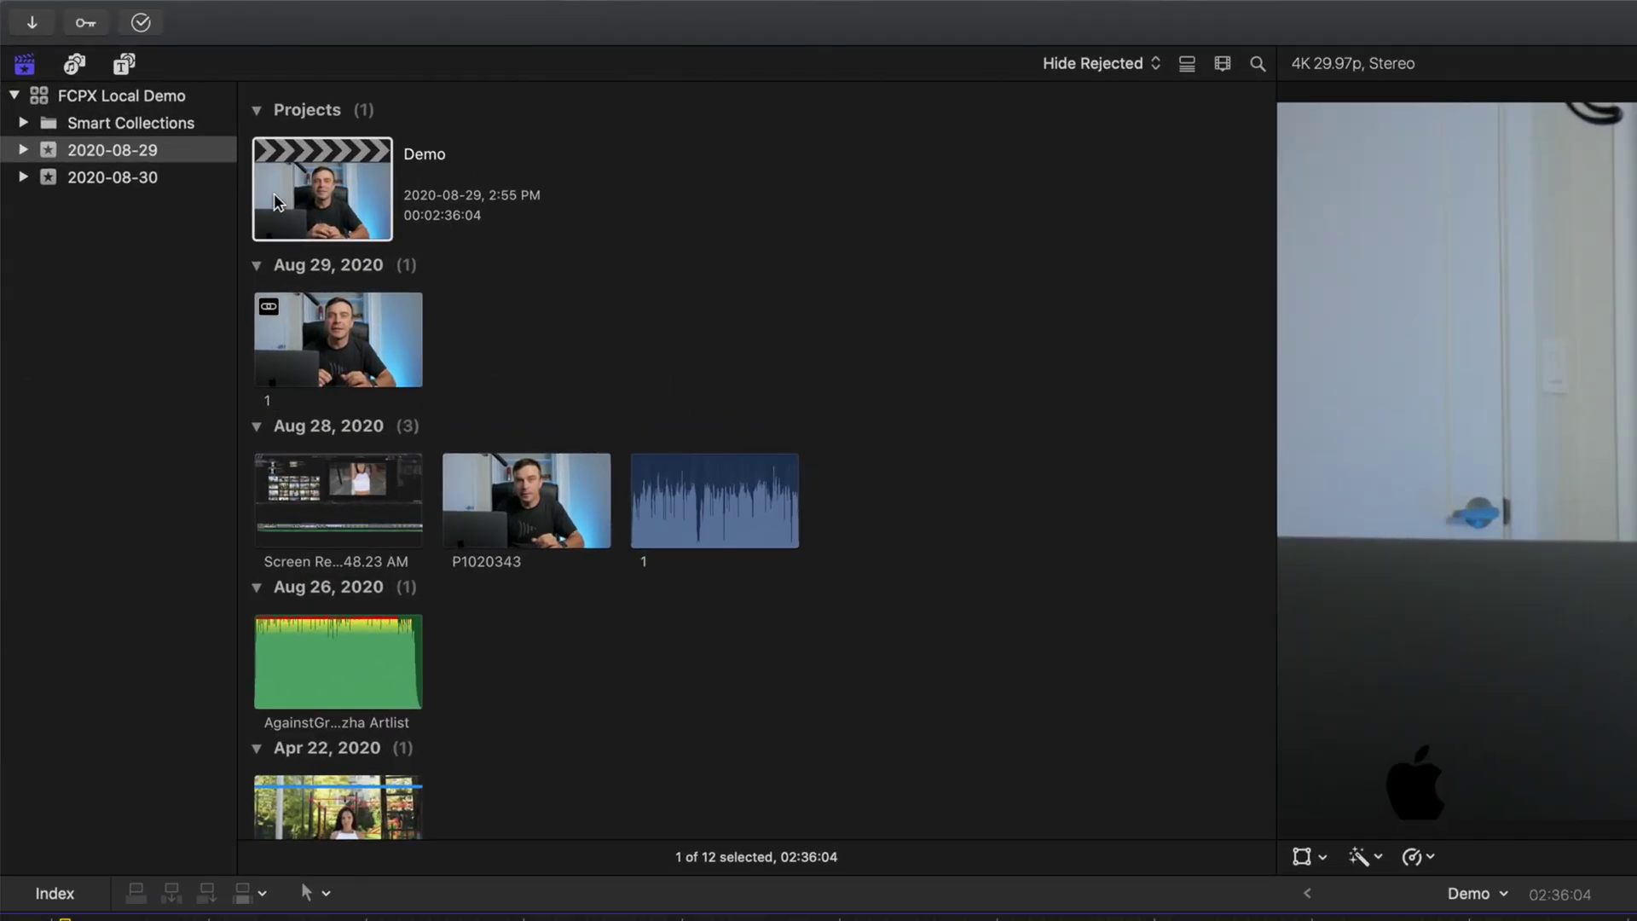
Step: Transcode the Demo project's media into H.264 proxy media at 50% frame size
{"action": "left_click", "coordinate": [274, 202]}
{"action": "mouse_move", "coordinate": [268, 3]}
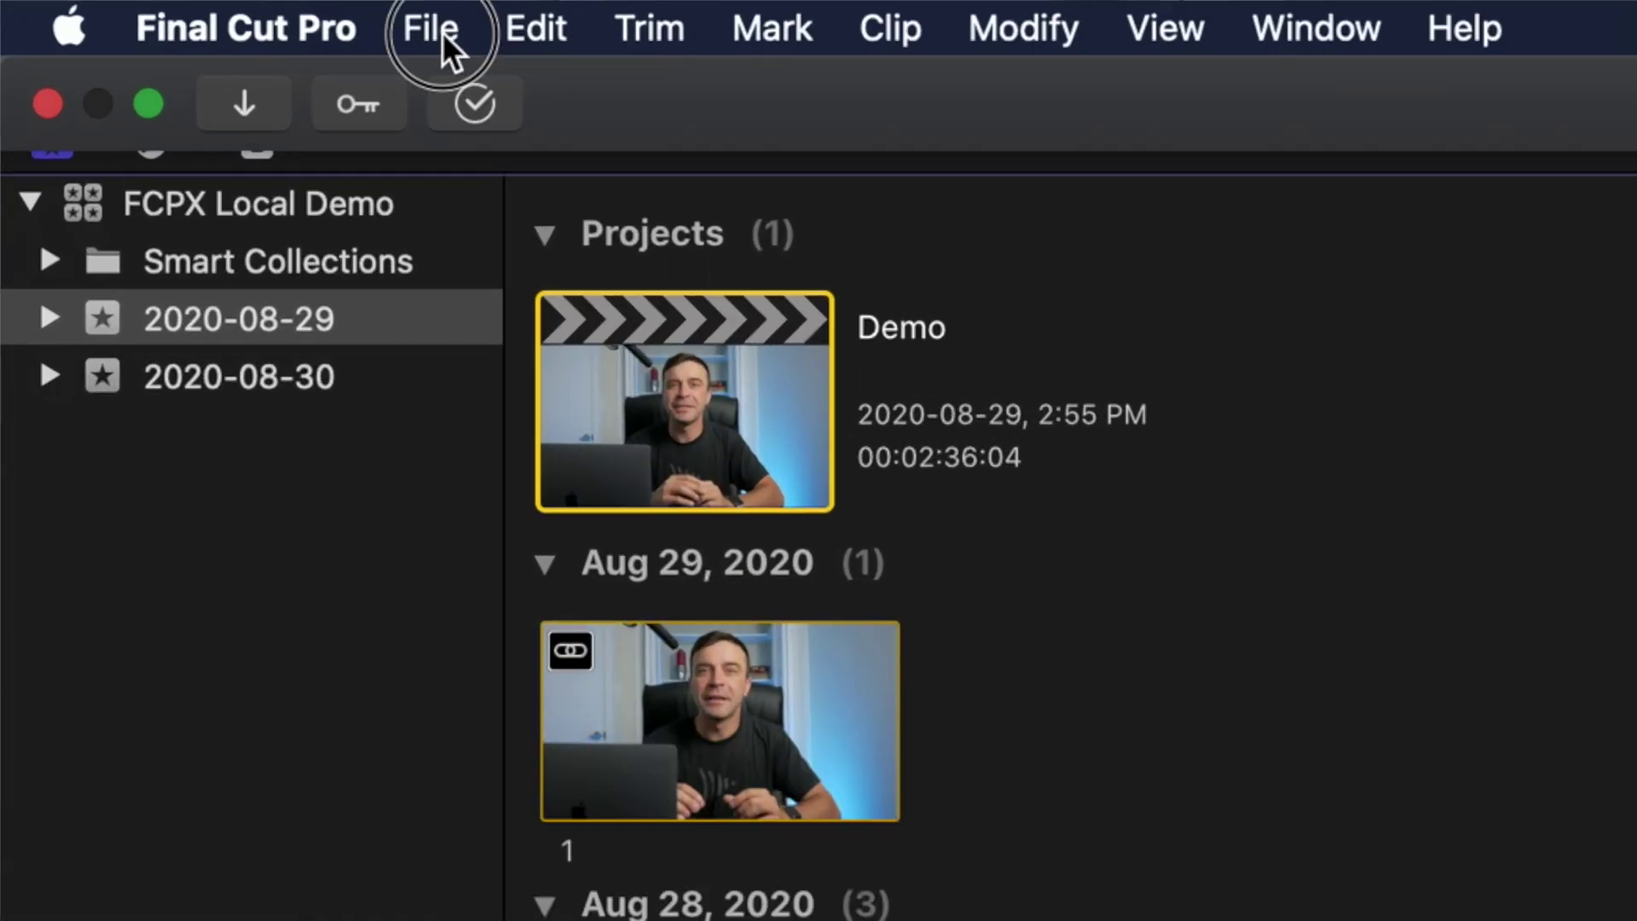
{"action": "left_click", "coordinate": [203, 13]}
{"action": "mouse_move", "coordinate": [297, 162]}
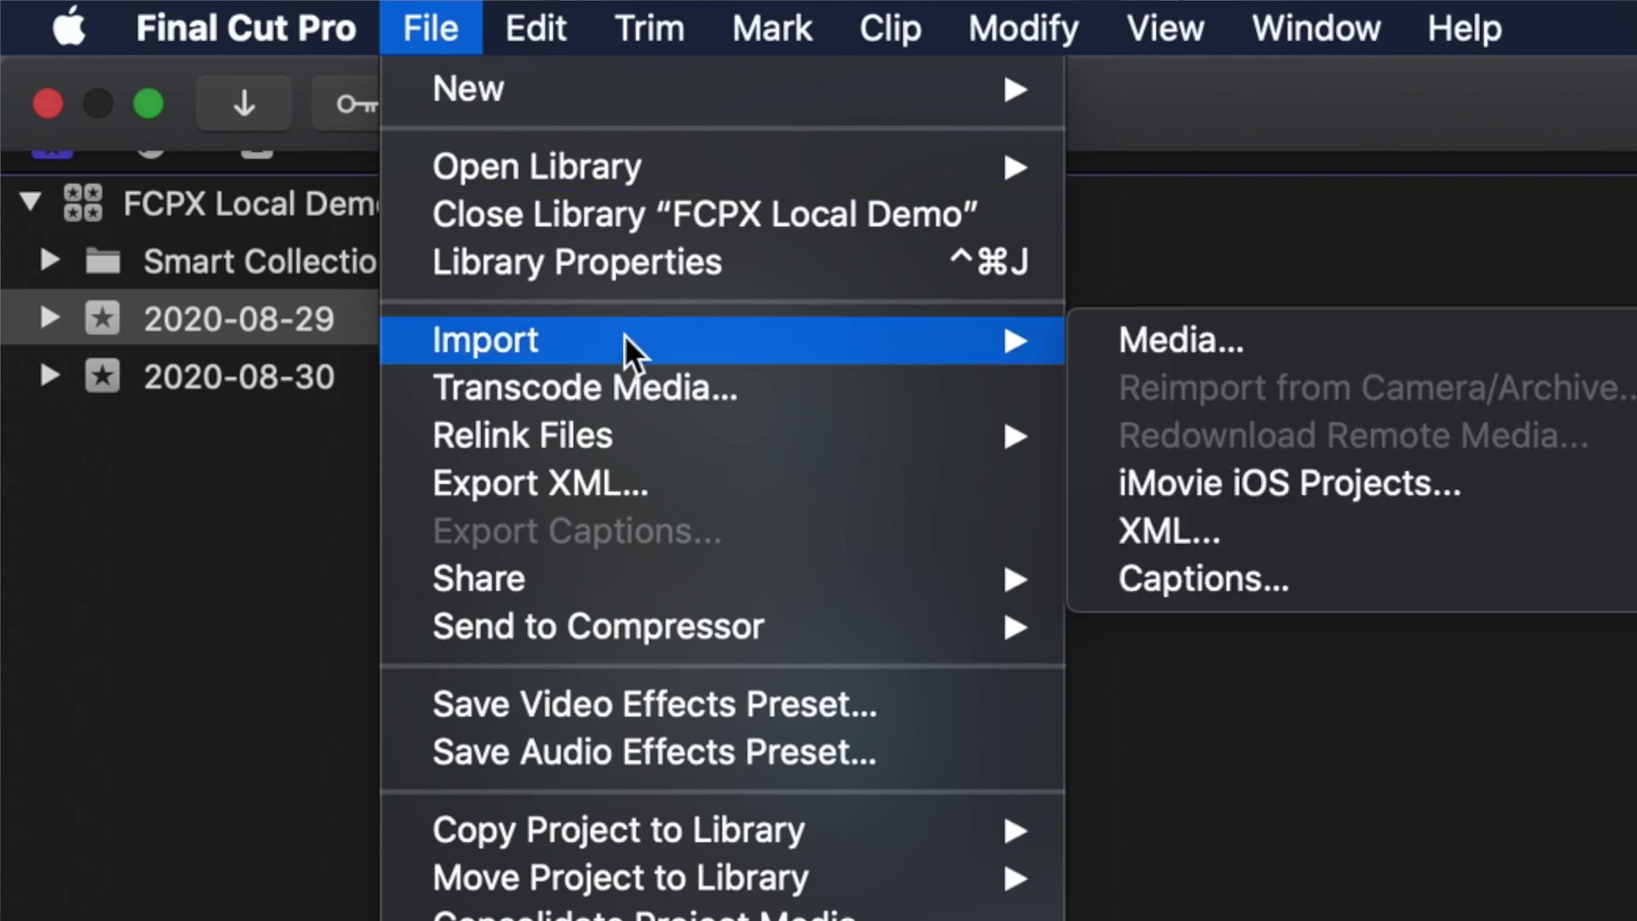
{"action": "left_click", "coordinate": [629, 395]}
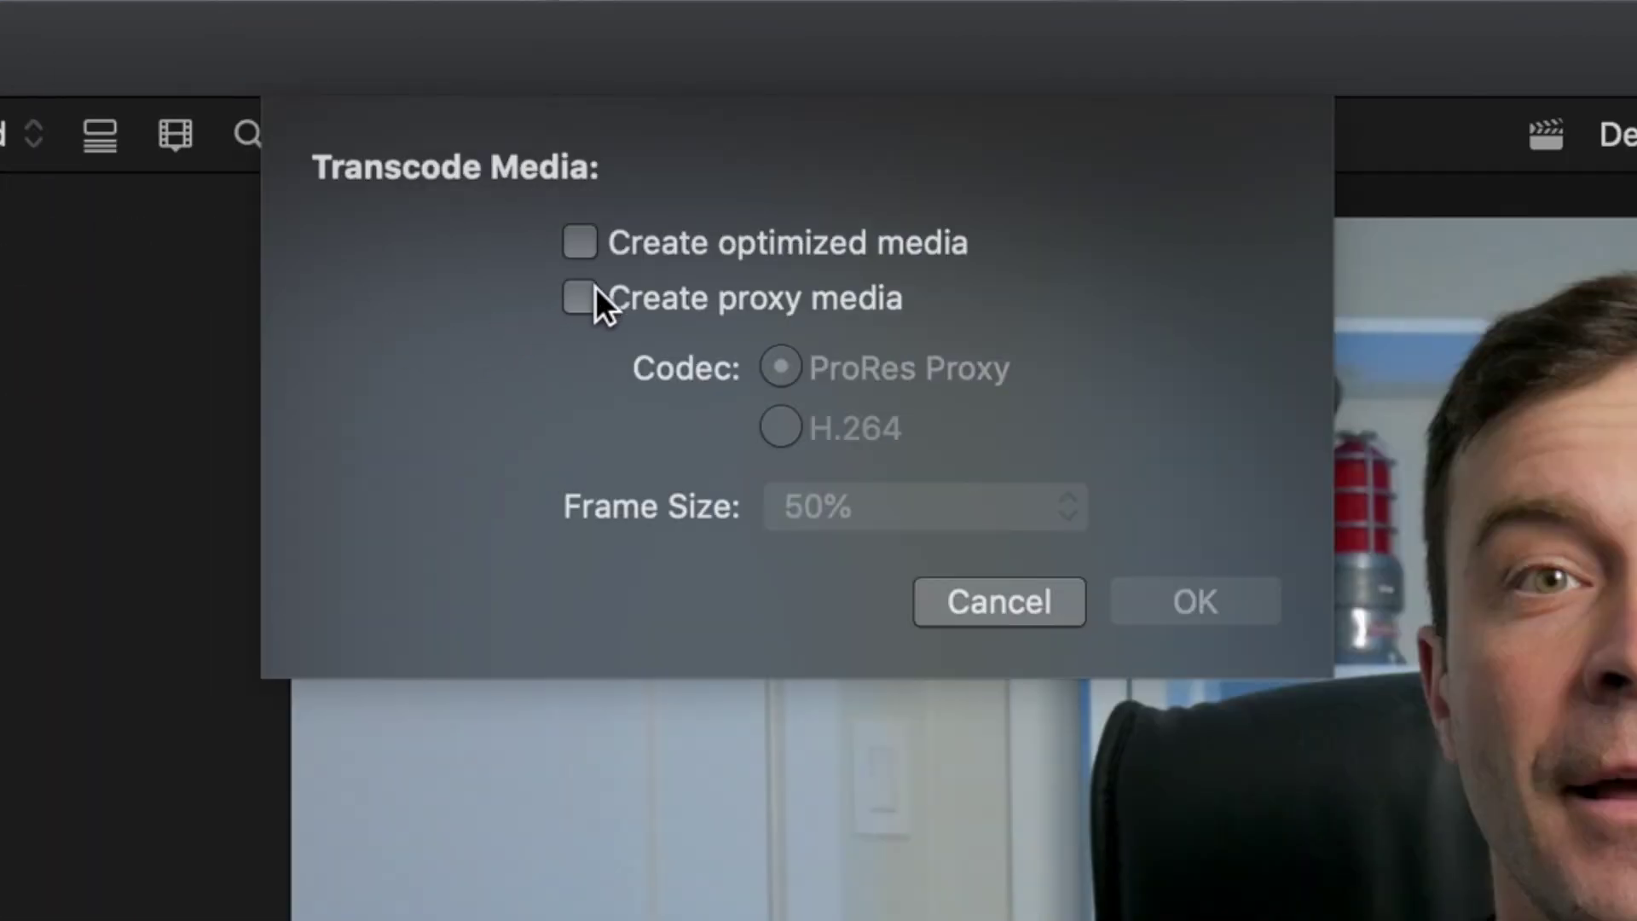
{"action": "left_click", "coordinate": [581, 297]}
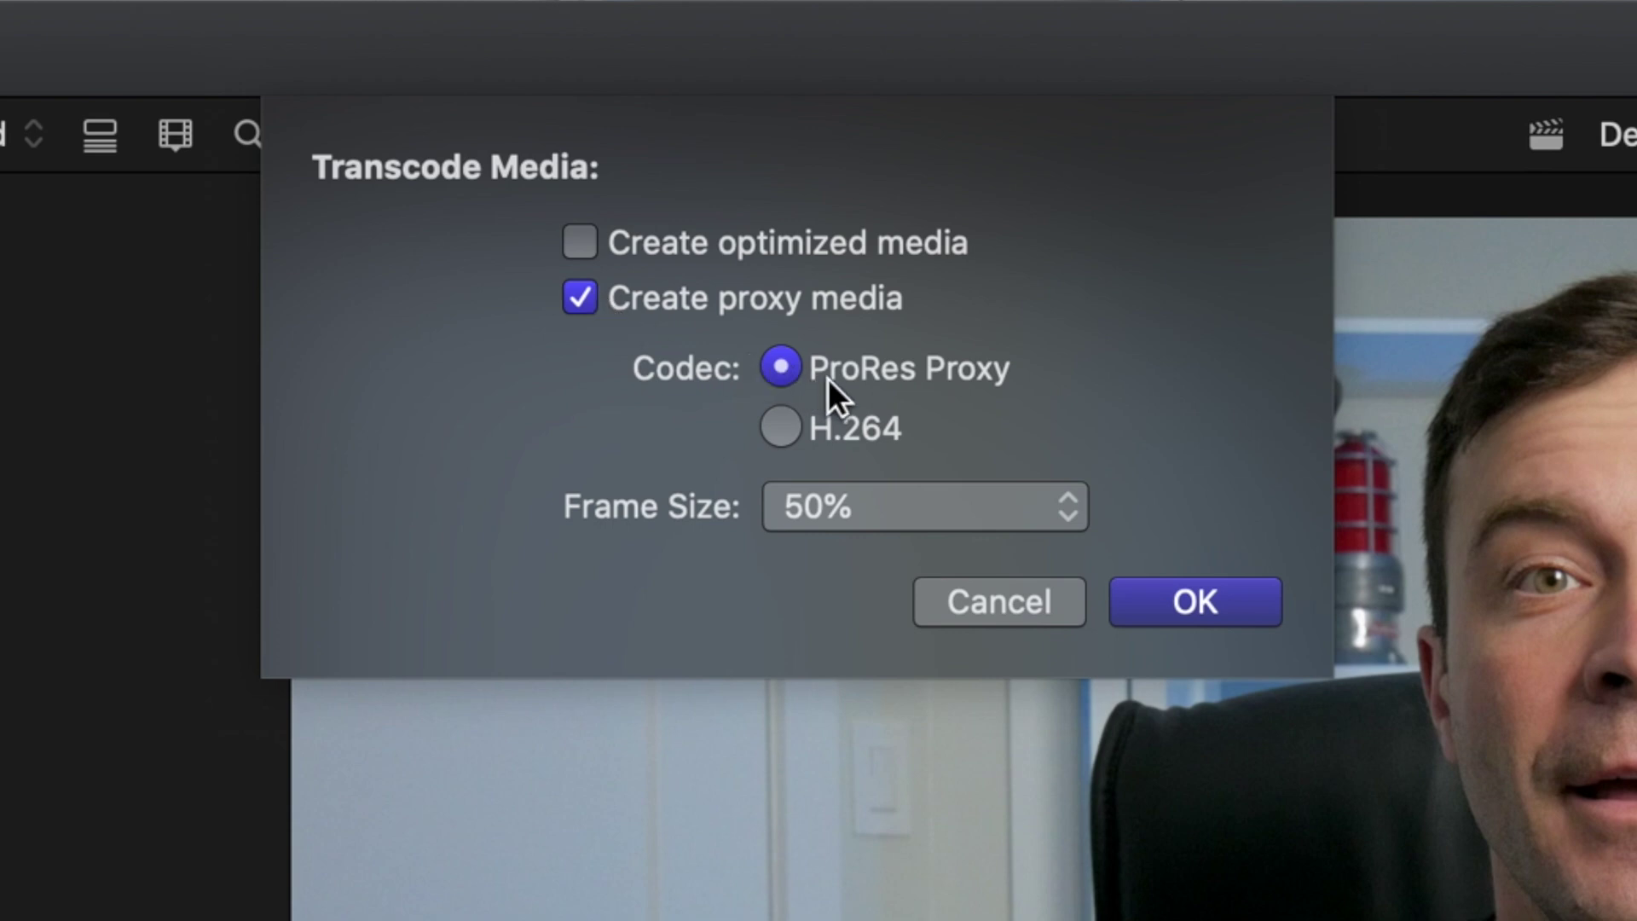
{"action": "left_click", "coordinate": [786, 426]}
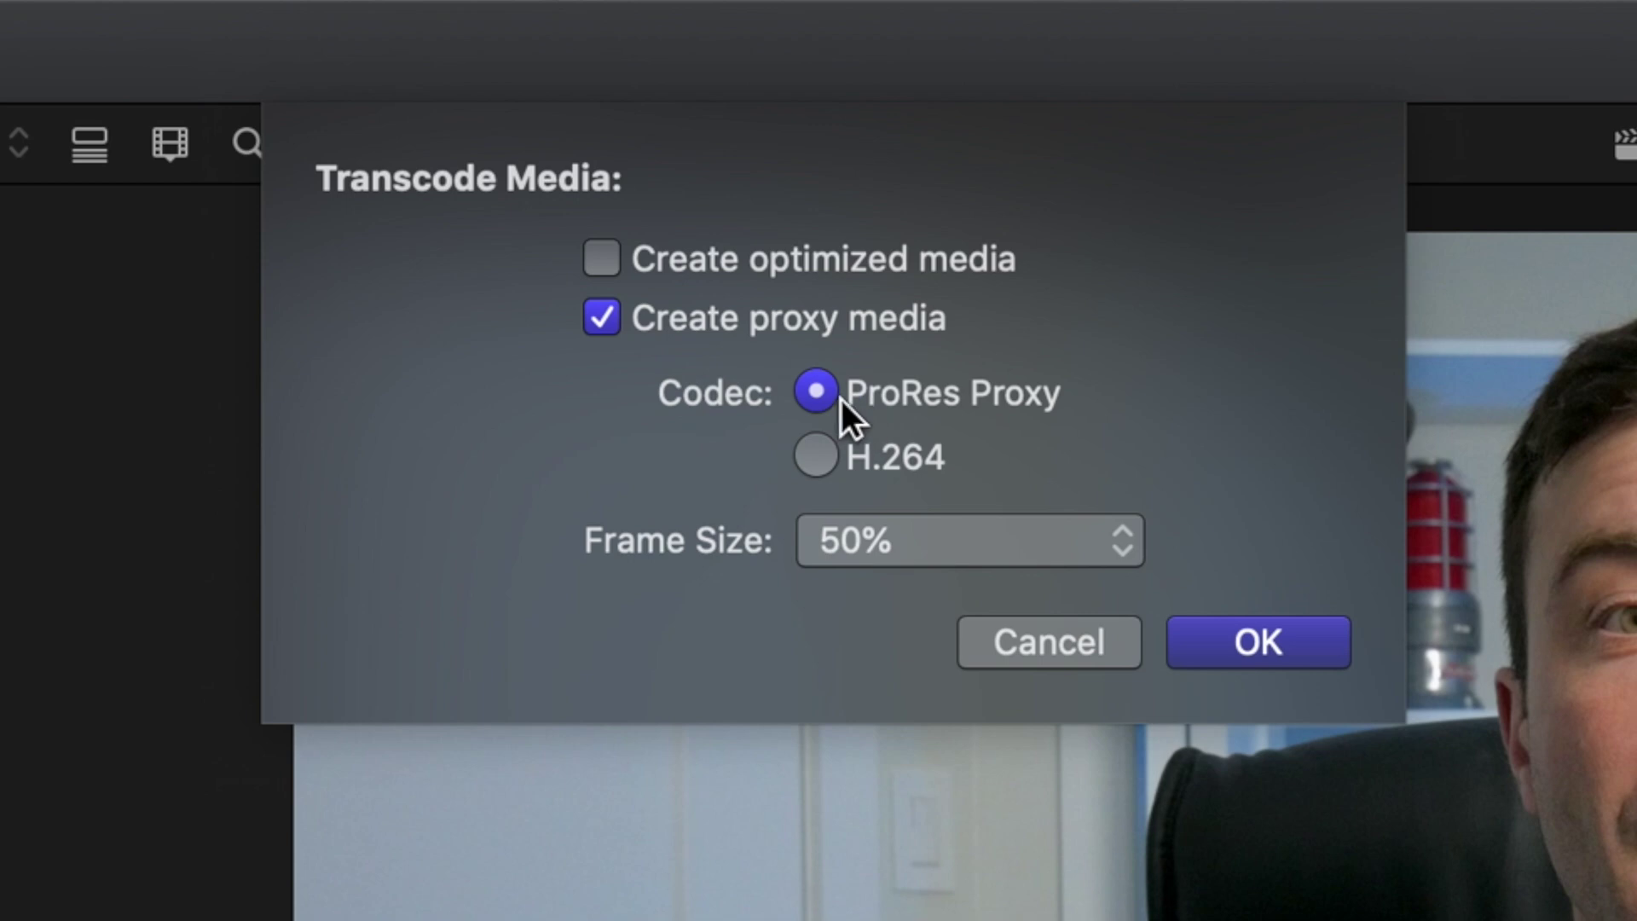
{"action": "left_click", "coordinate": [820, 458]}
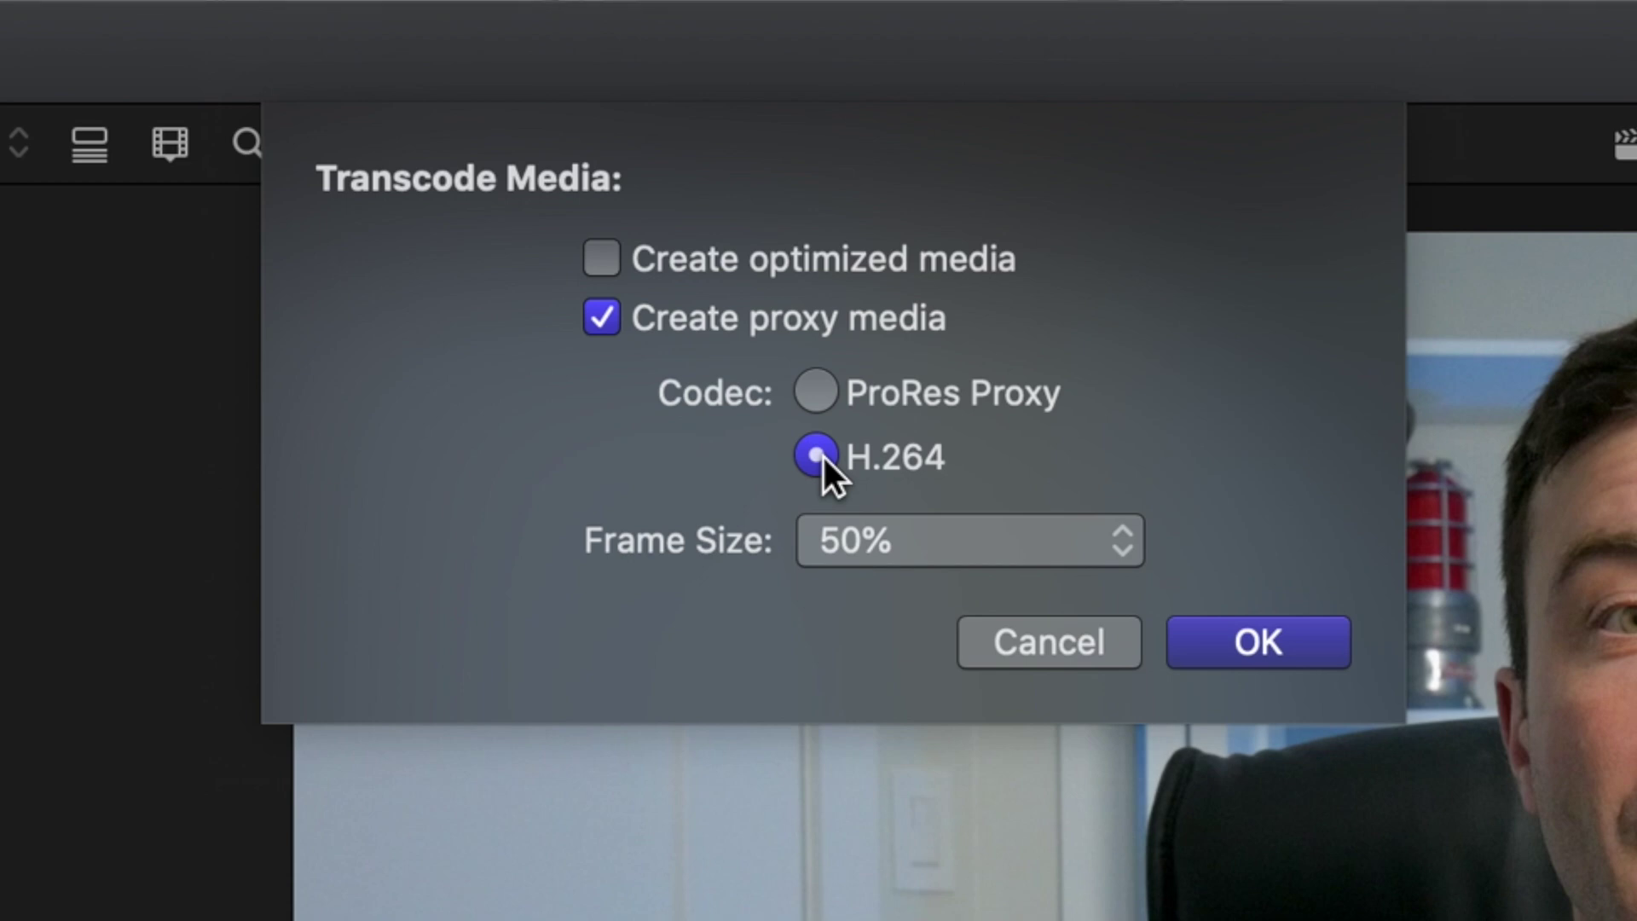
{"action": "left_click", "coordinate": [1095, 548]}
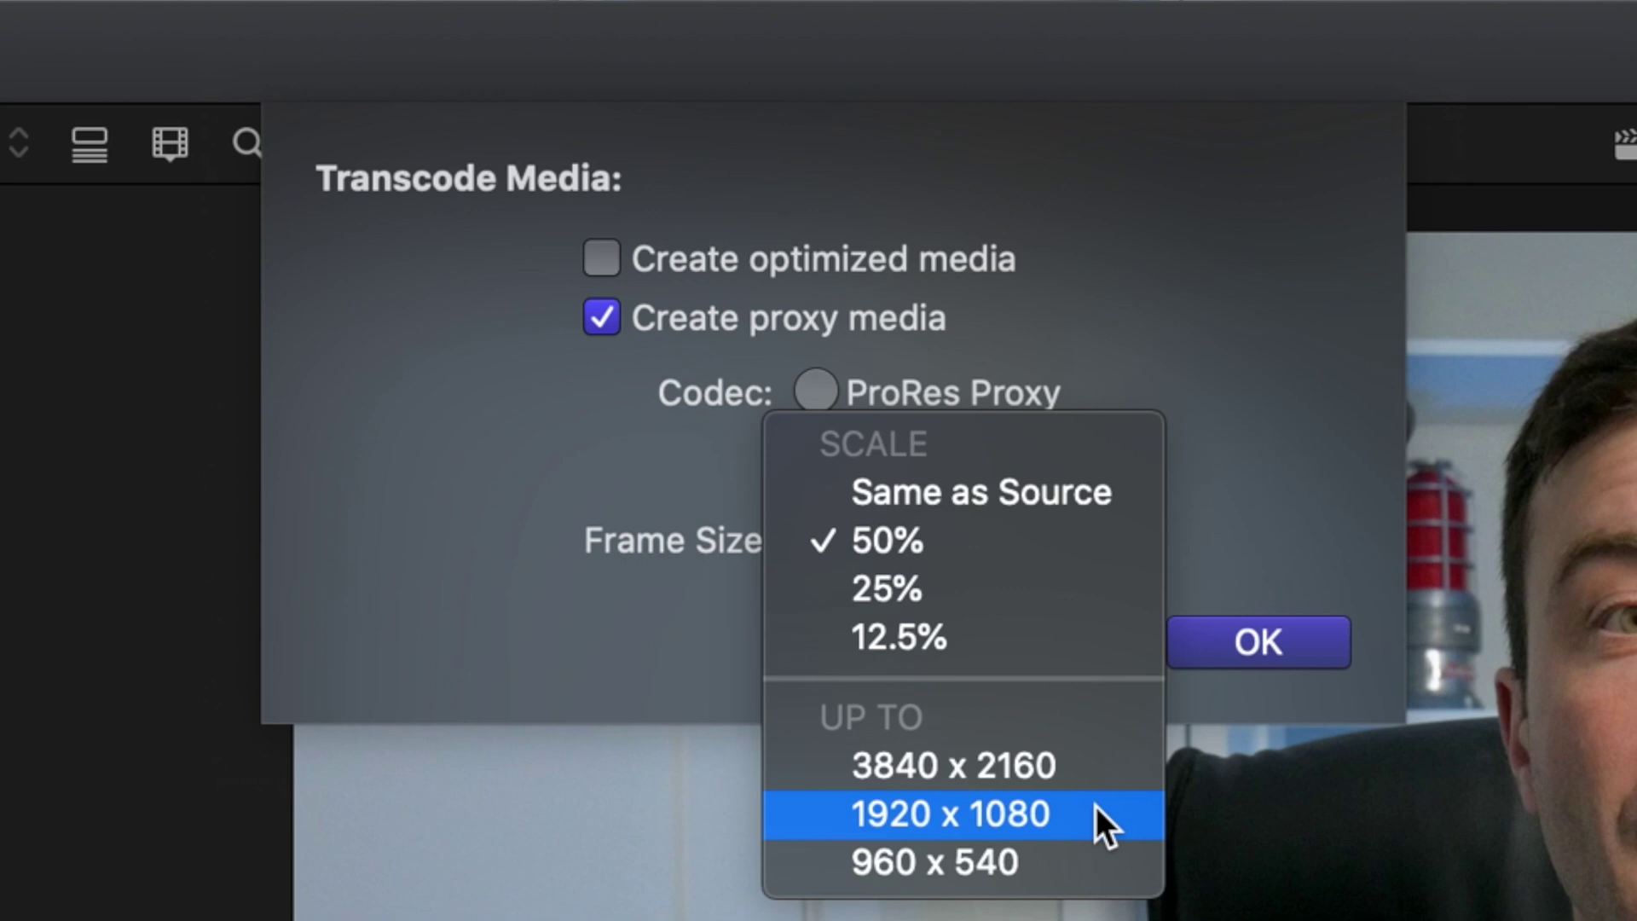
{"action": "left_click", "coordinate": [1016, 543]}
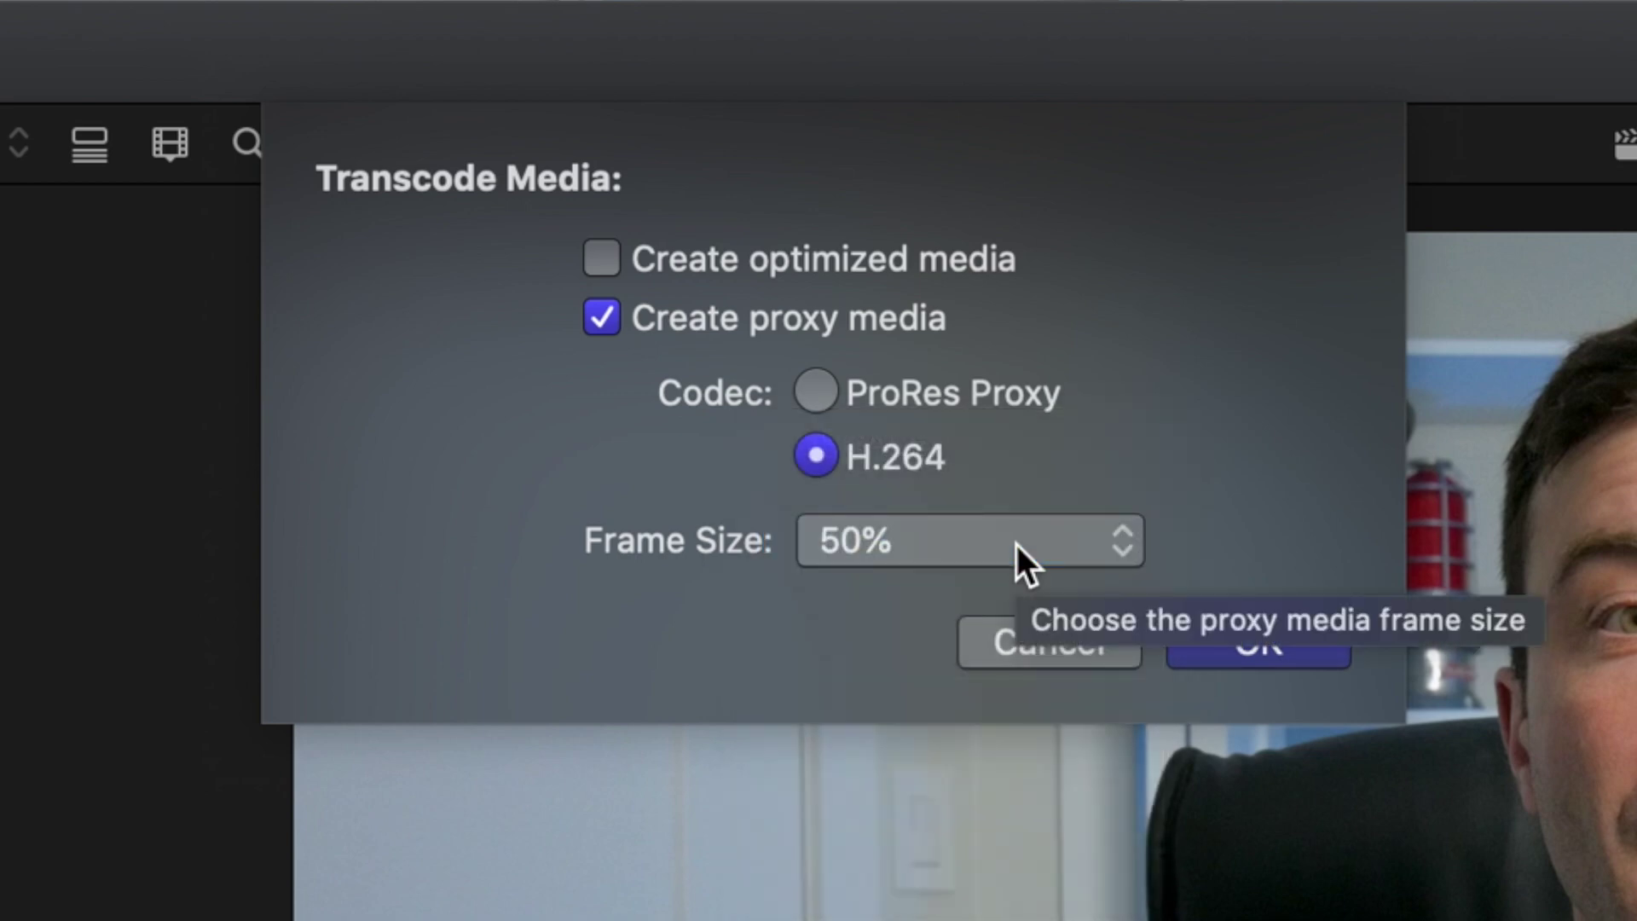
{"action": "left_click", "coordinate": [1256, 641]}
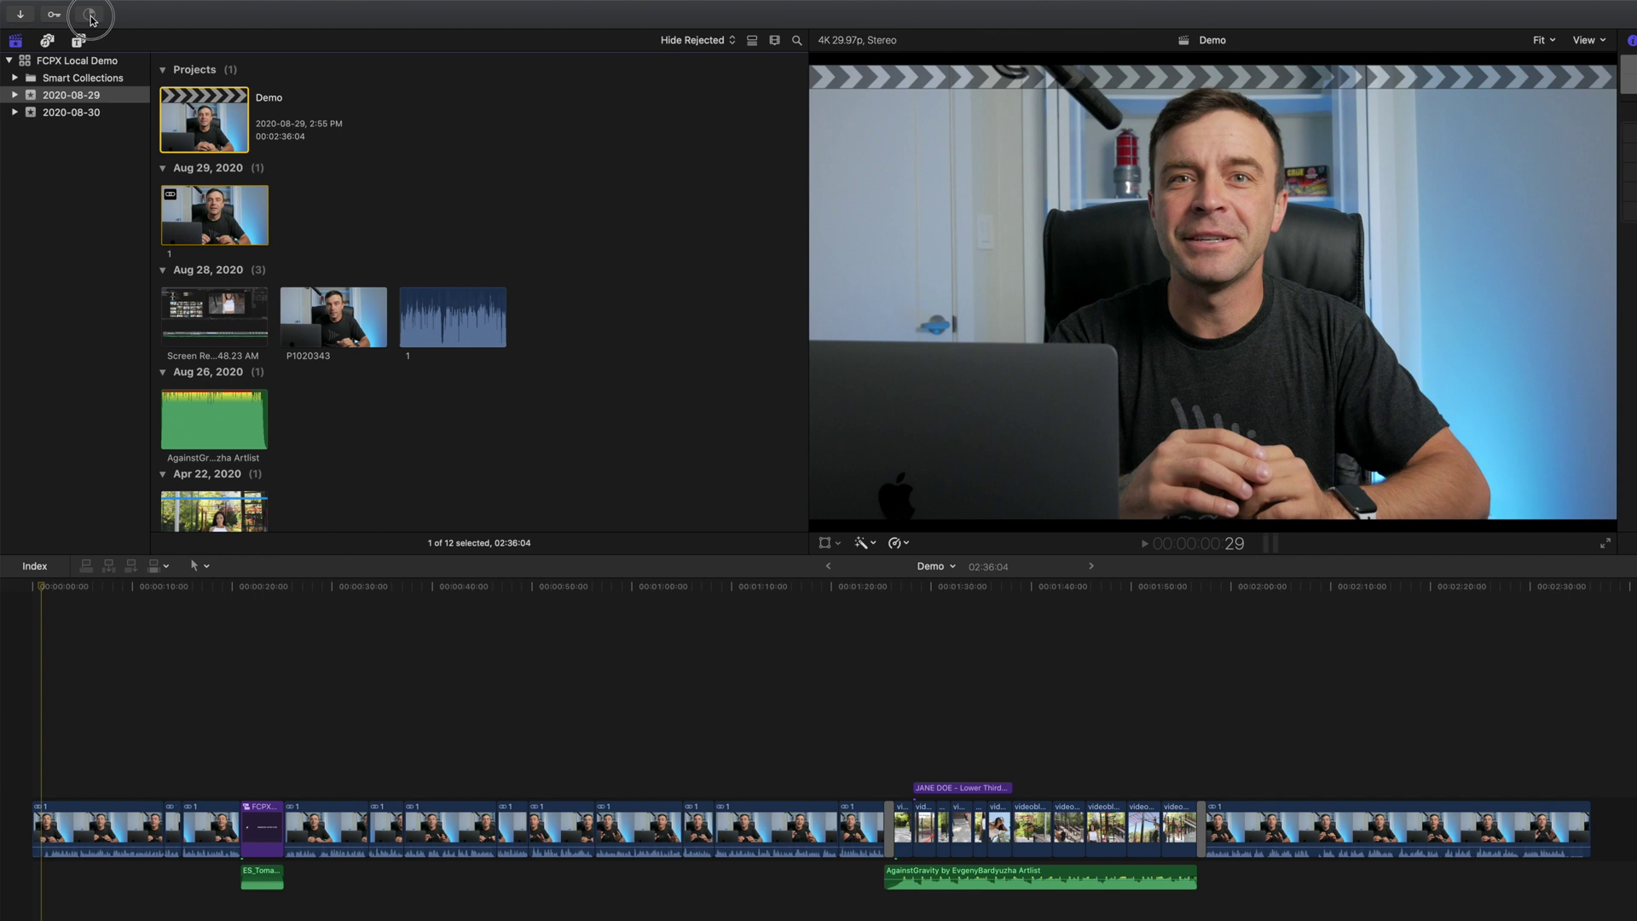
Step: Check background transcoding progress, then set the viewer to play back Proxy Only
{"action": "left_click", "coordinate": [88, 15]}
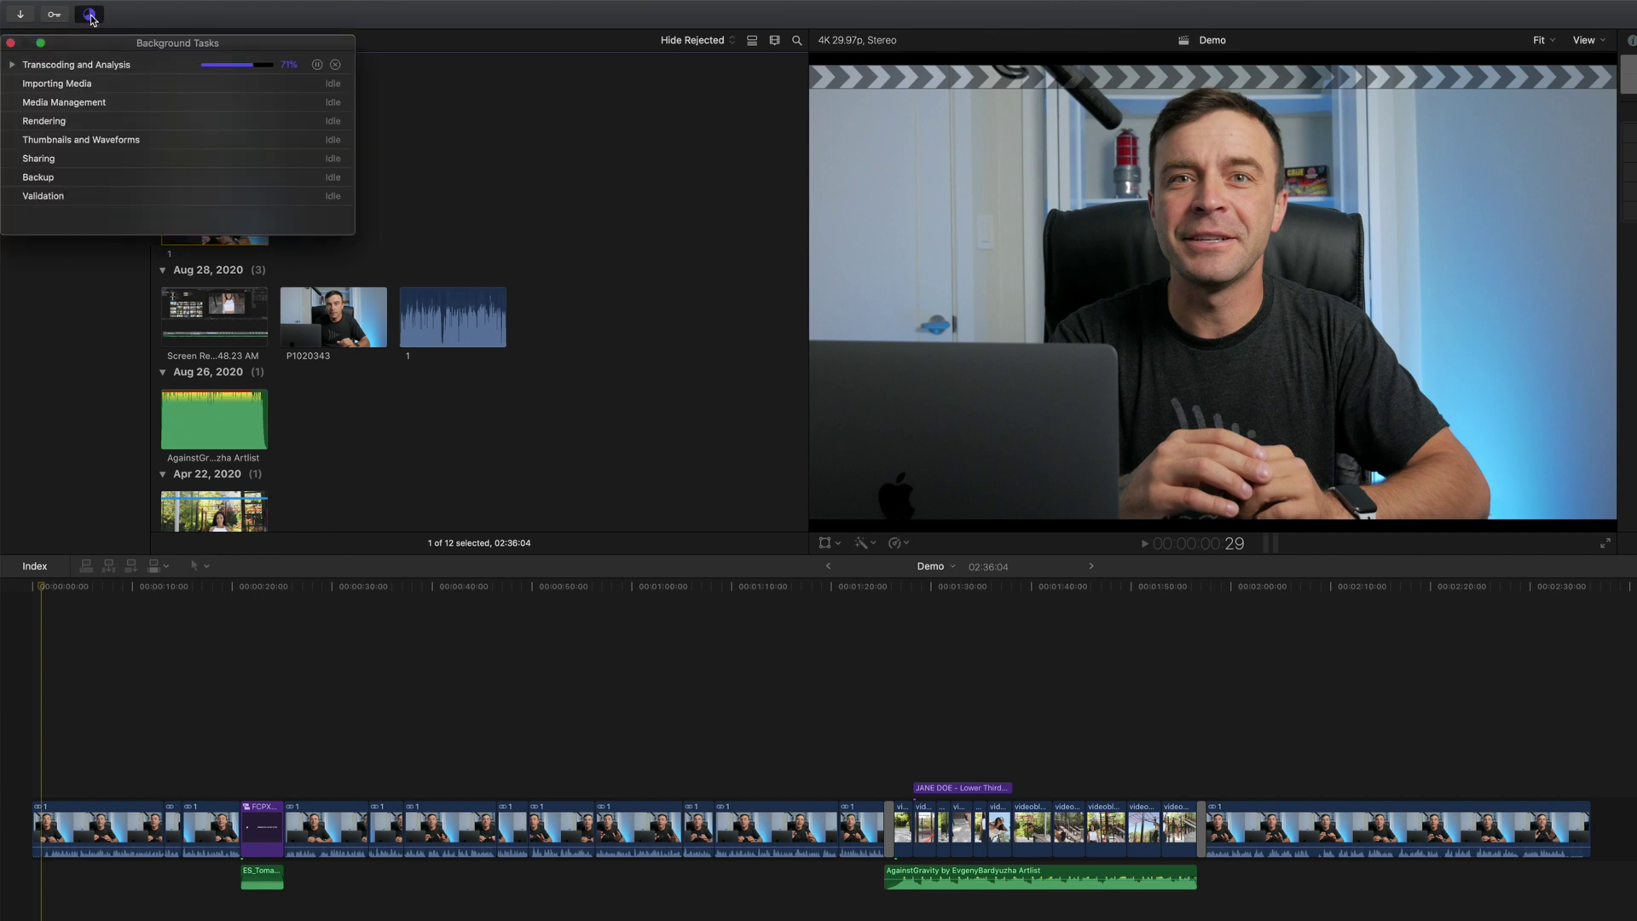
{"action": "left_click", "coordinate": [10, 43]}
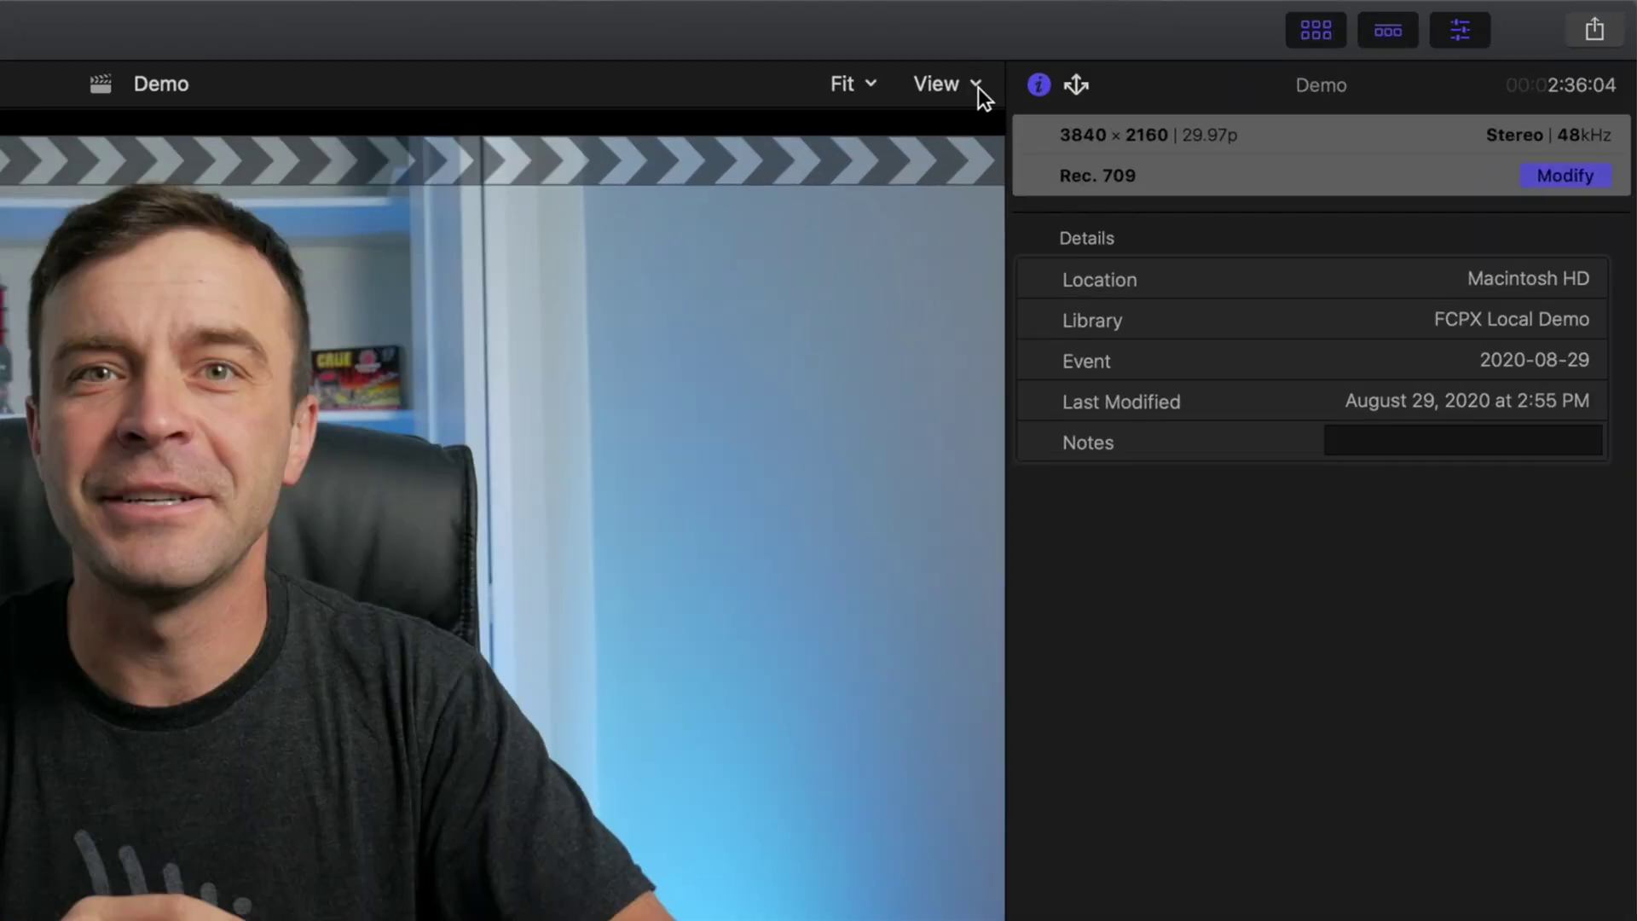
{"action": "left_click", "coordinate": [976, 84]}
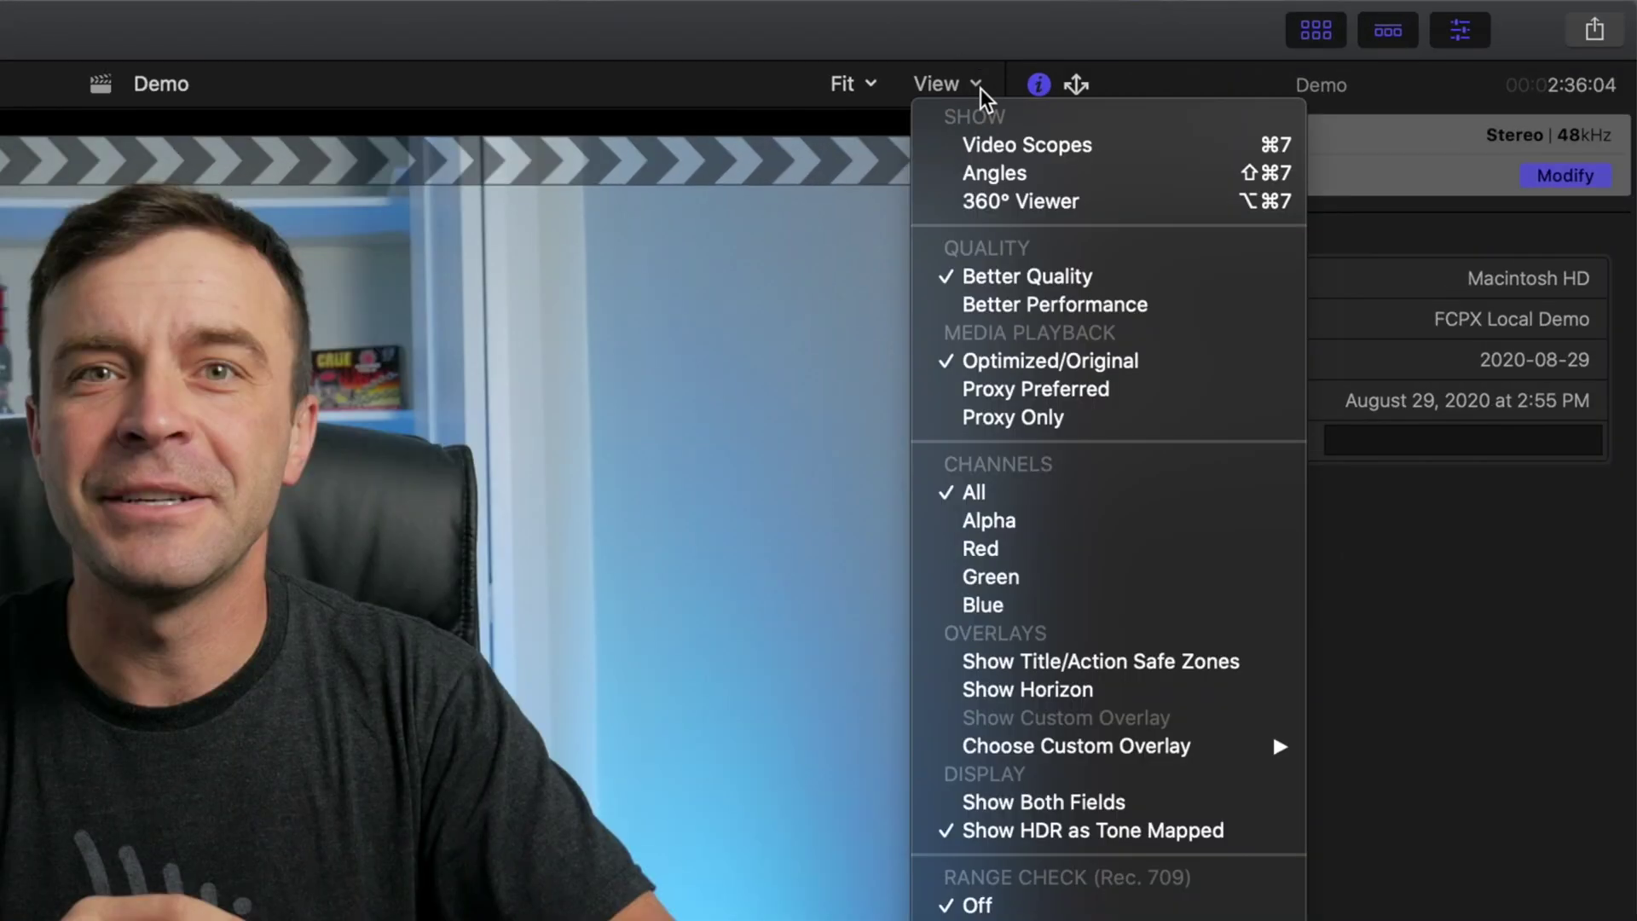
{"action": "left_click", "coordinate": [1015, 417]}
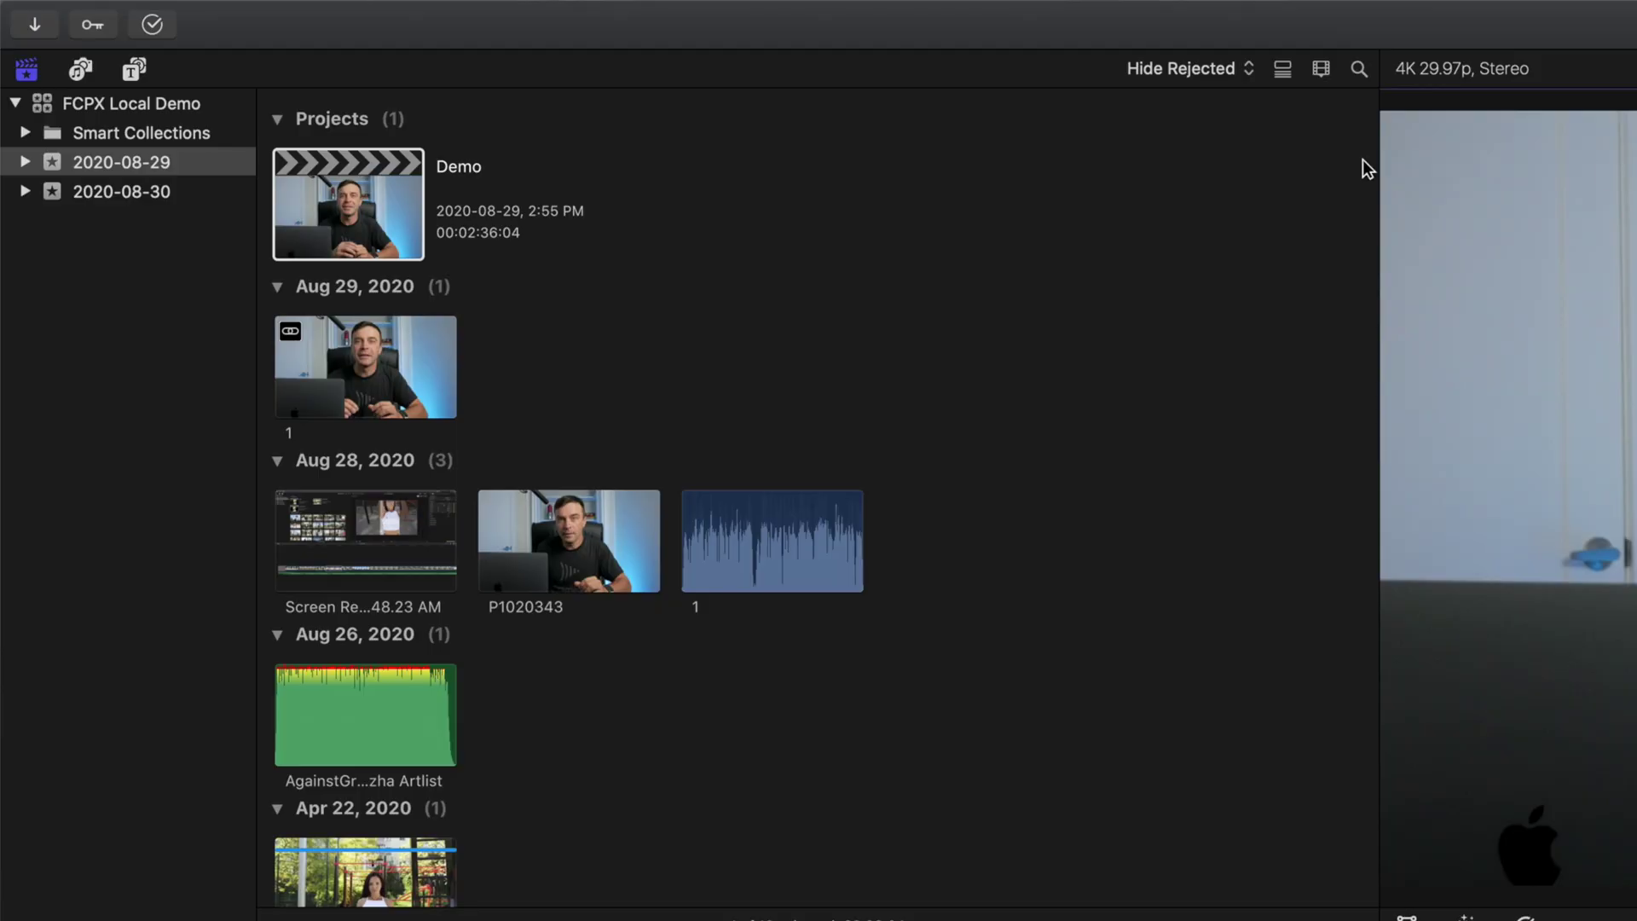
Step: Copy the Demo project to a new library named 'Proxy Demo' on the ROCKET-nano drive
{"action": "left_click", "coordinate": [361, 192]}
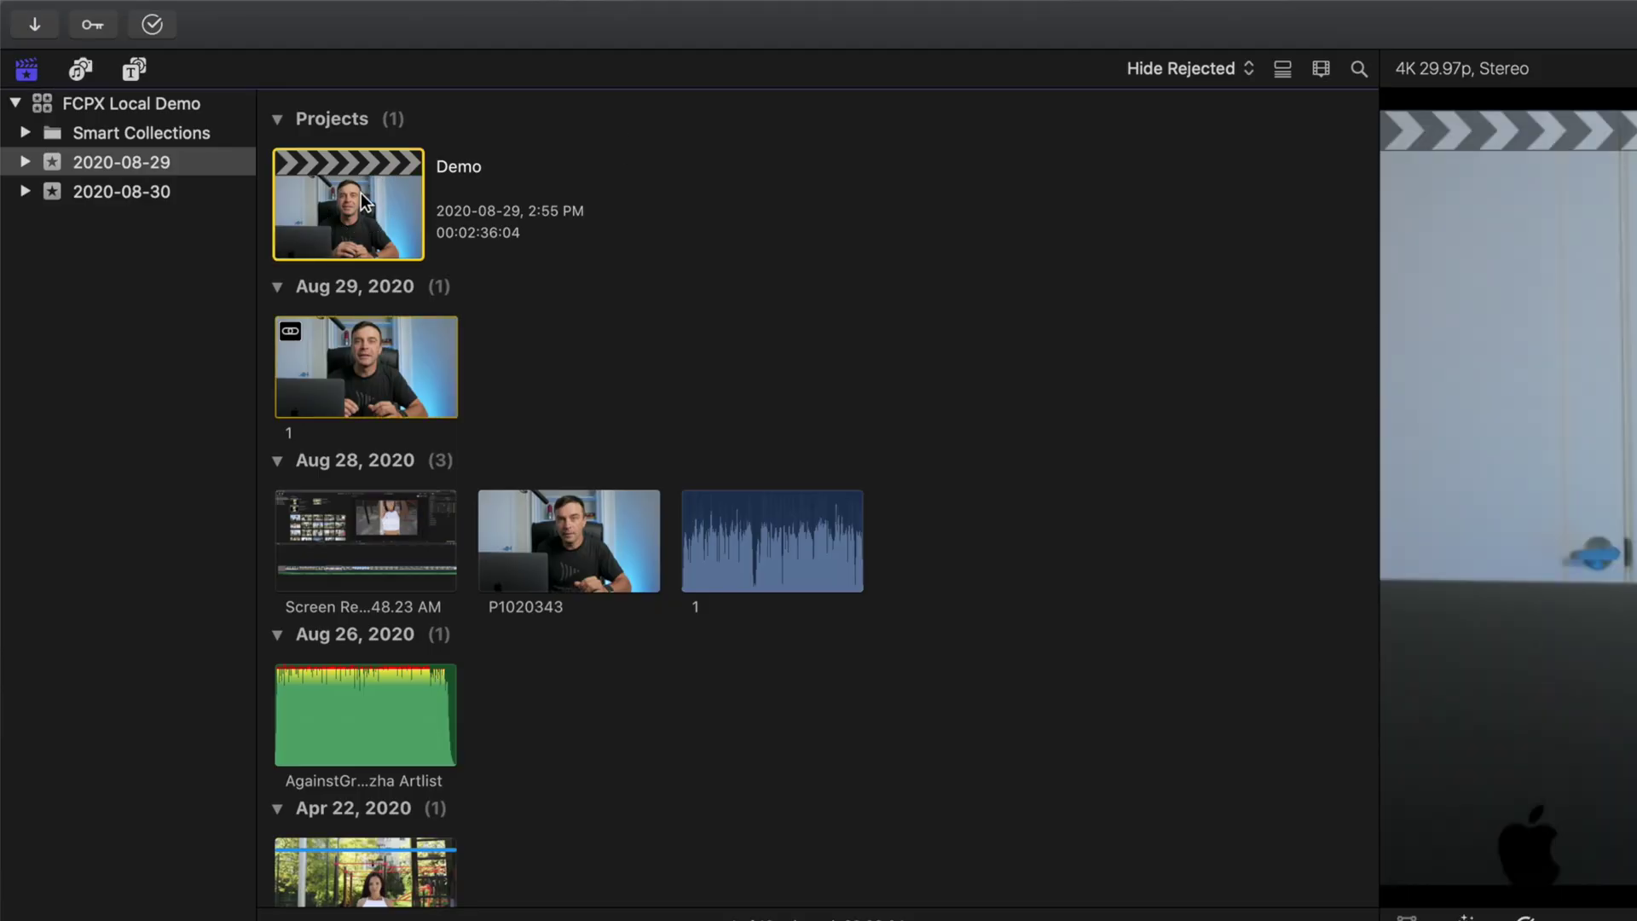
{"action": "mouse_move", "coordinate": [354, 4]}
{"action": "left_click", "coordinate": [220, 15]}
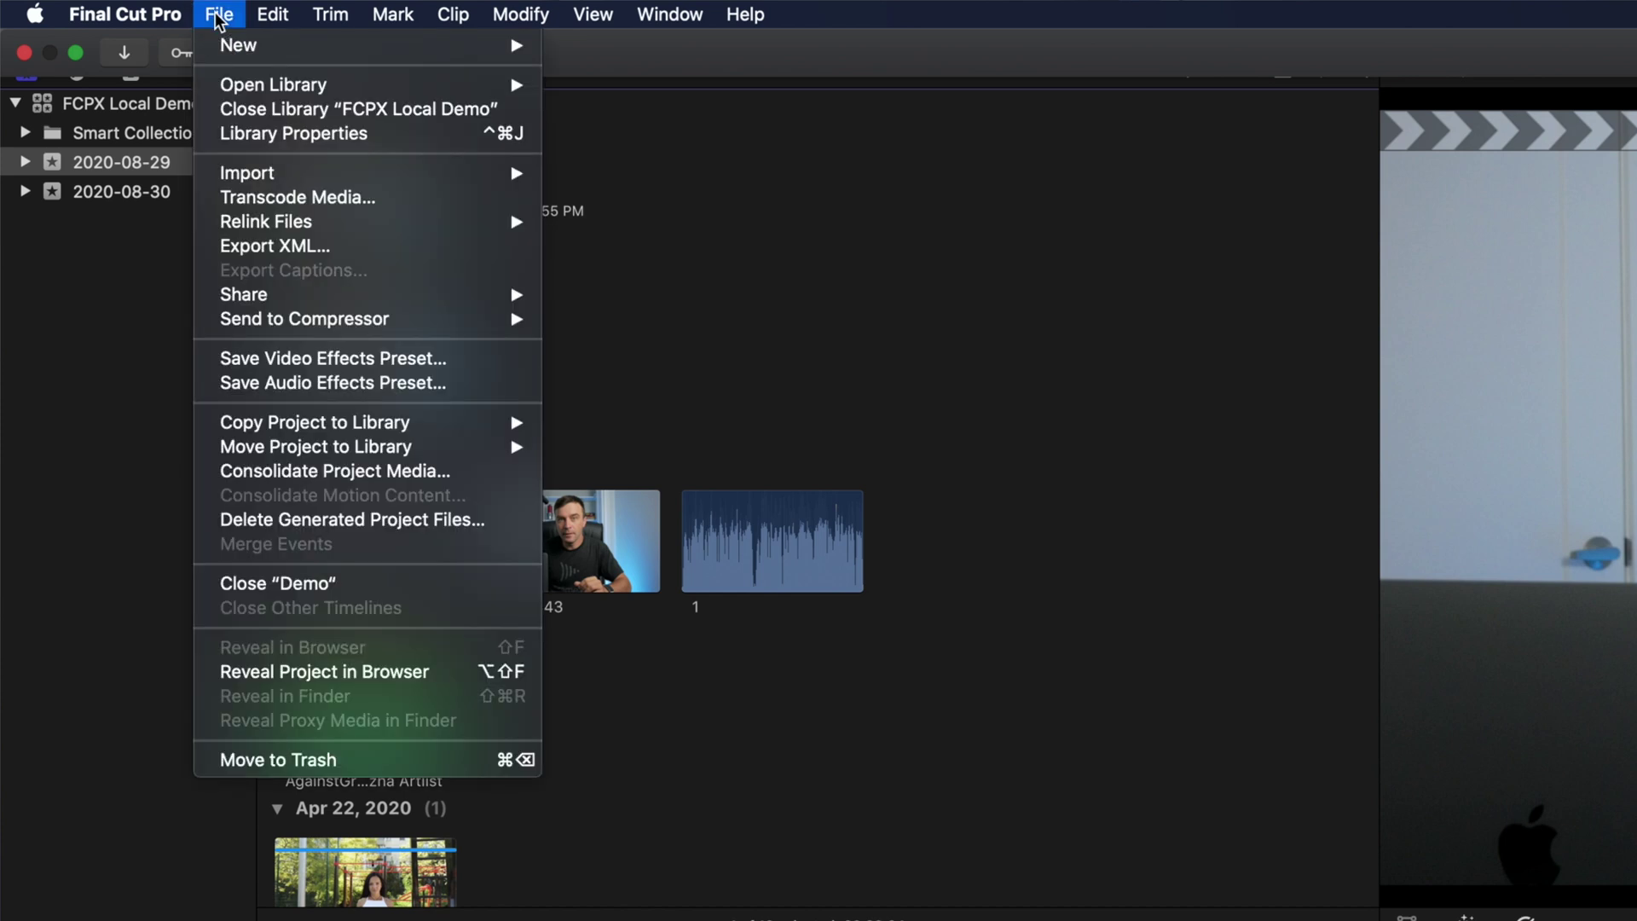
{"action": "mouse_move", "coordinate": [332, 424]}
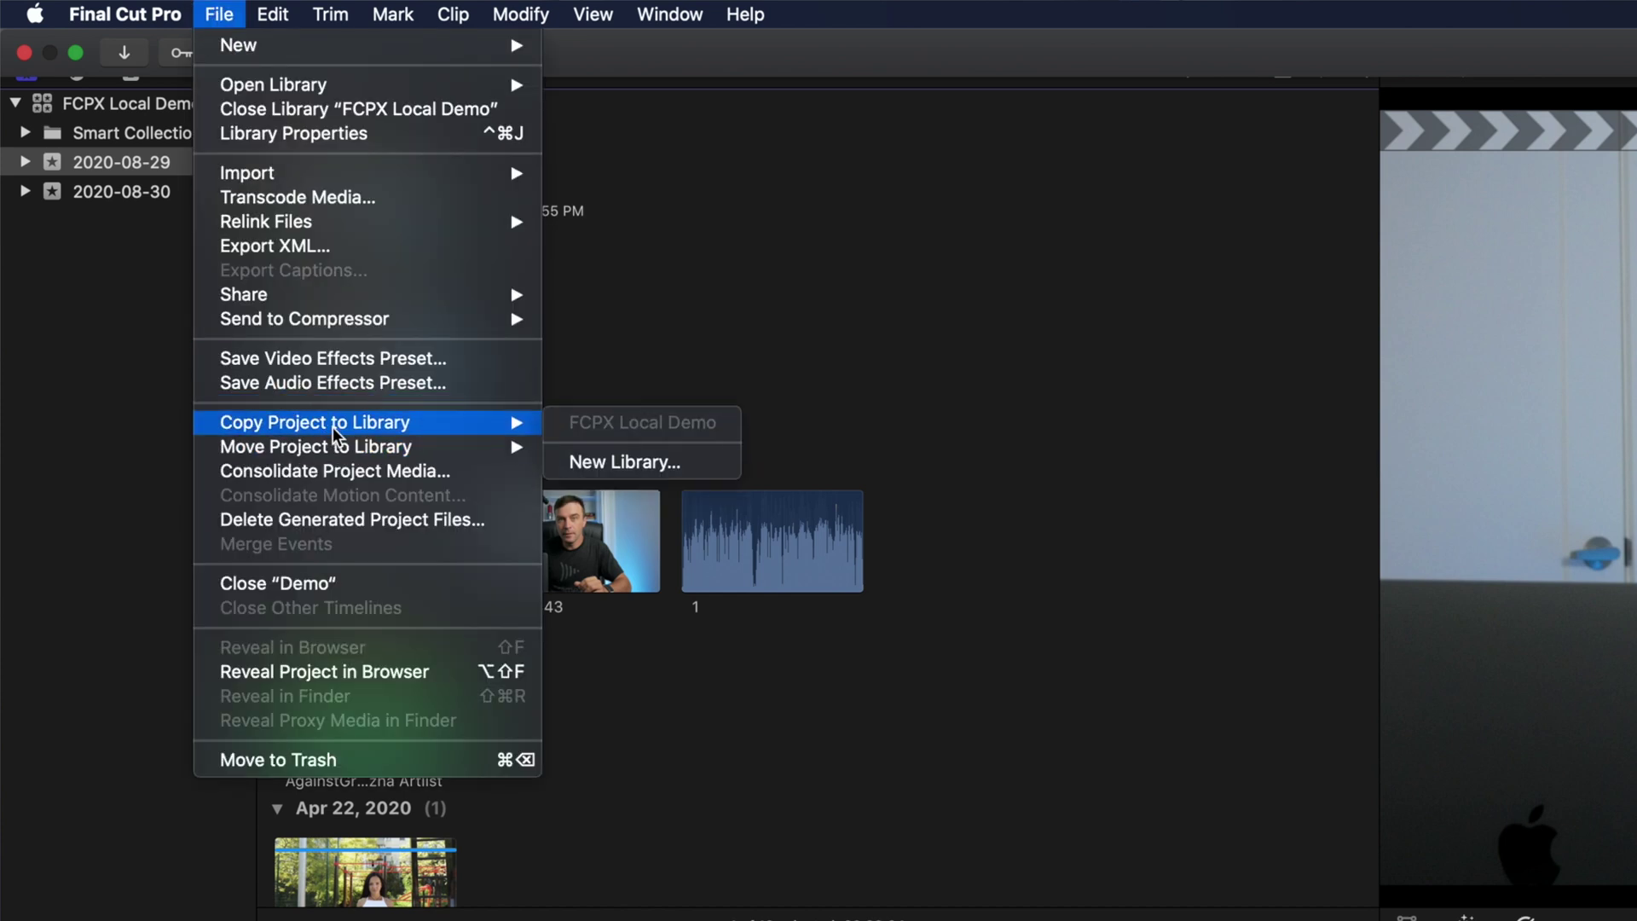
{"action": "left_click", "coordinate": [646, 469]}
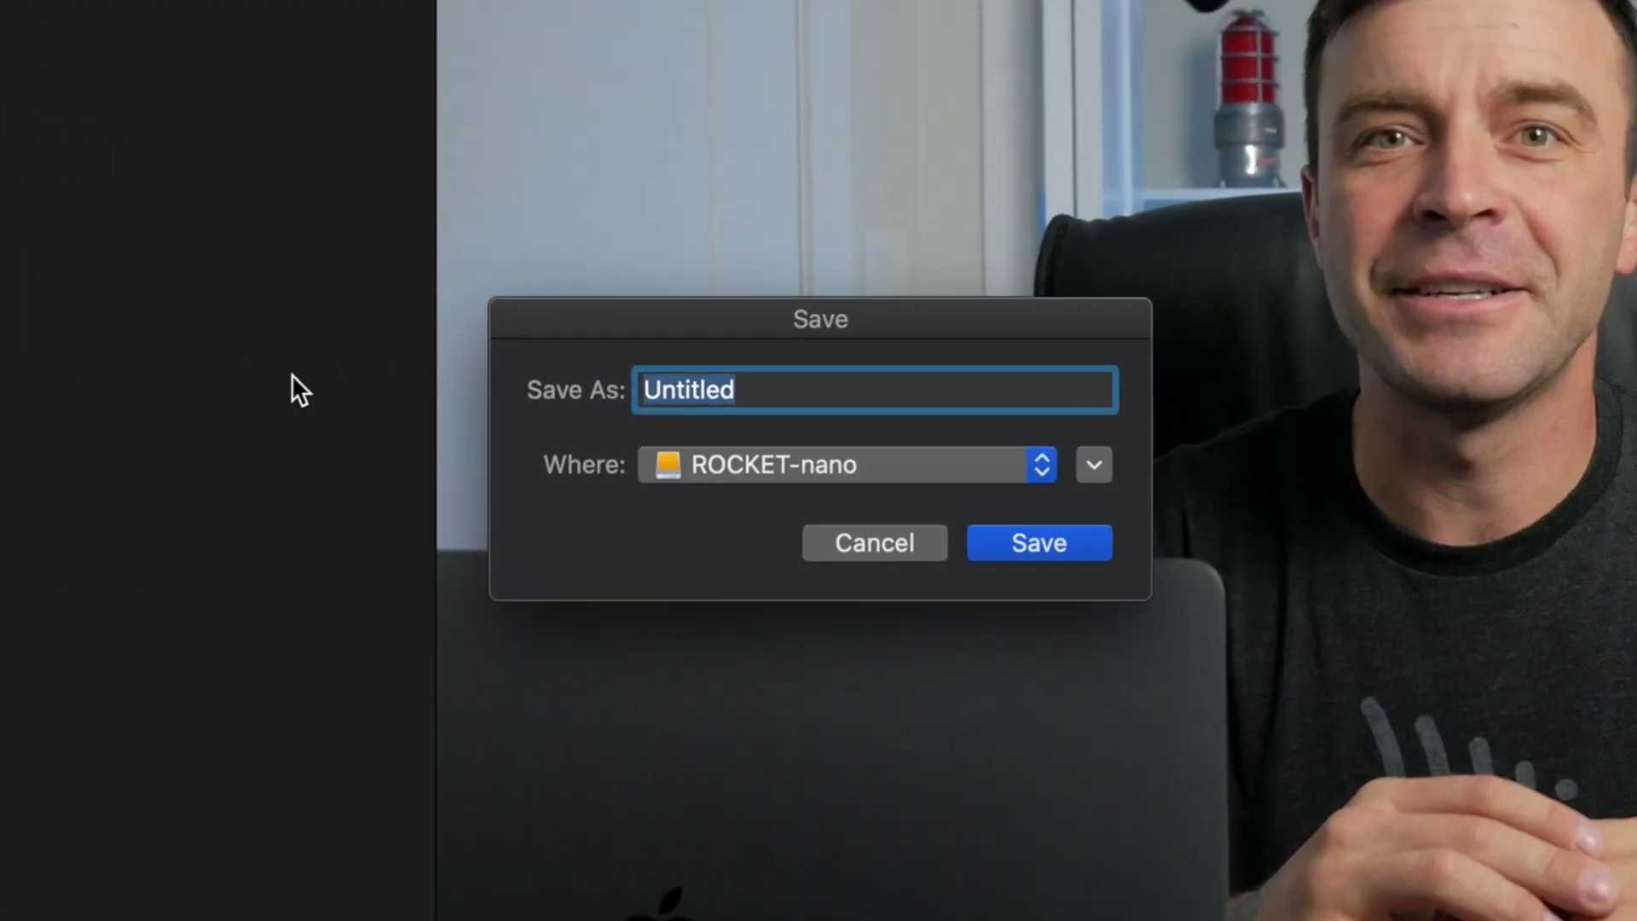
{"action": "type", "text": "Proxy Demo"}
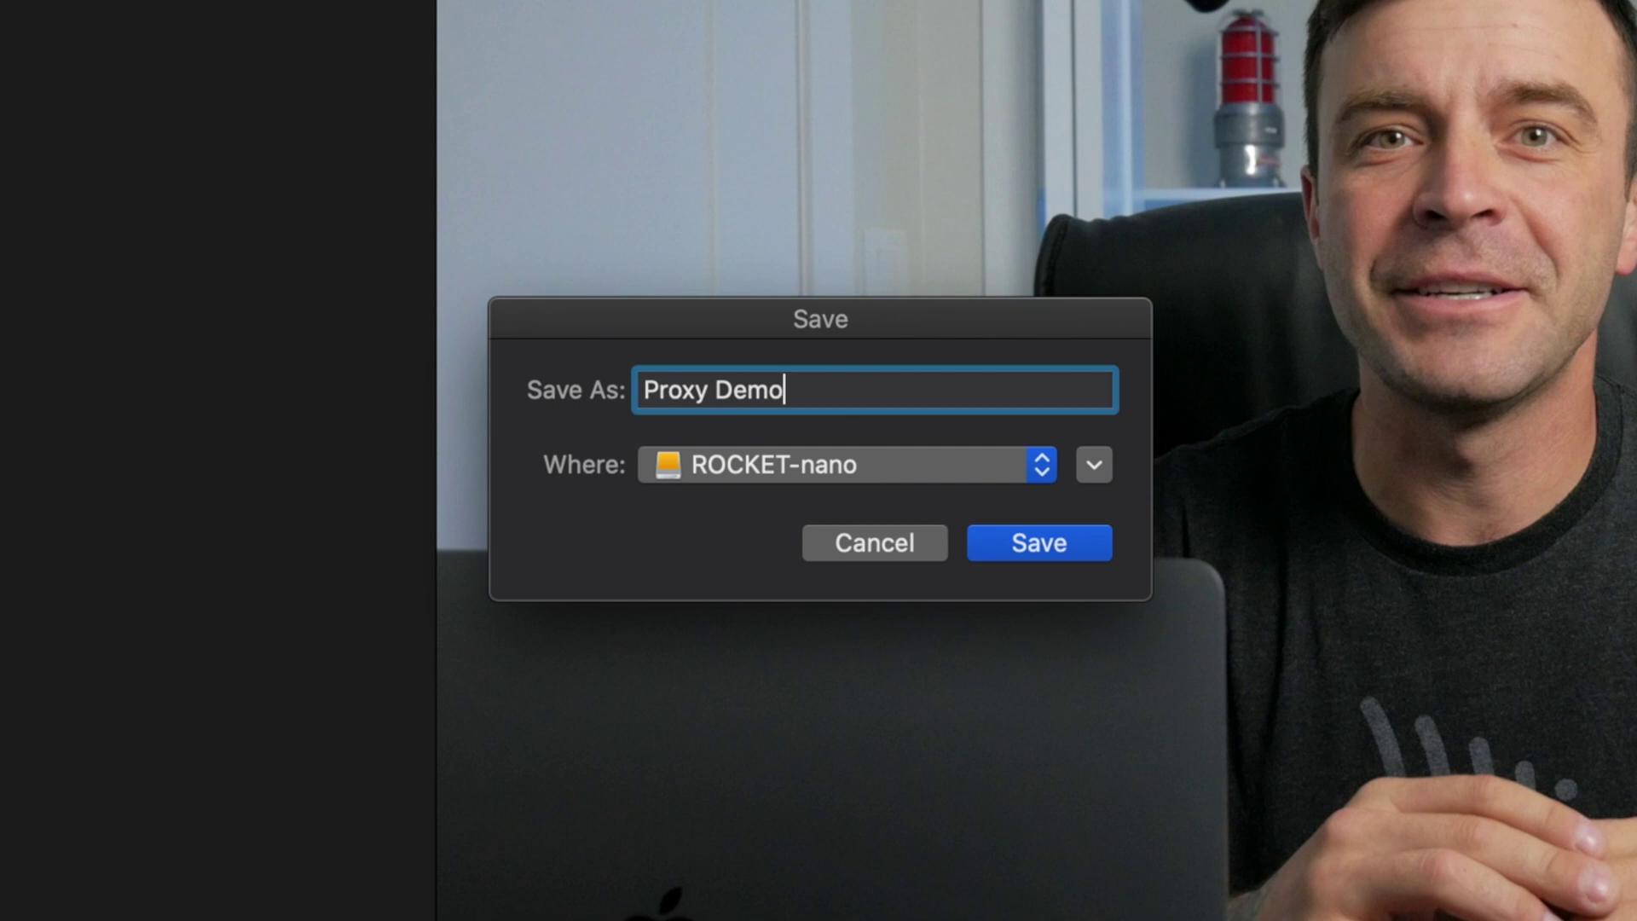
{"action": "left_click", "coordinate": [1038, 470]}
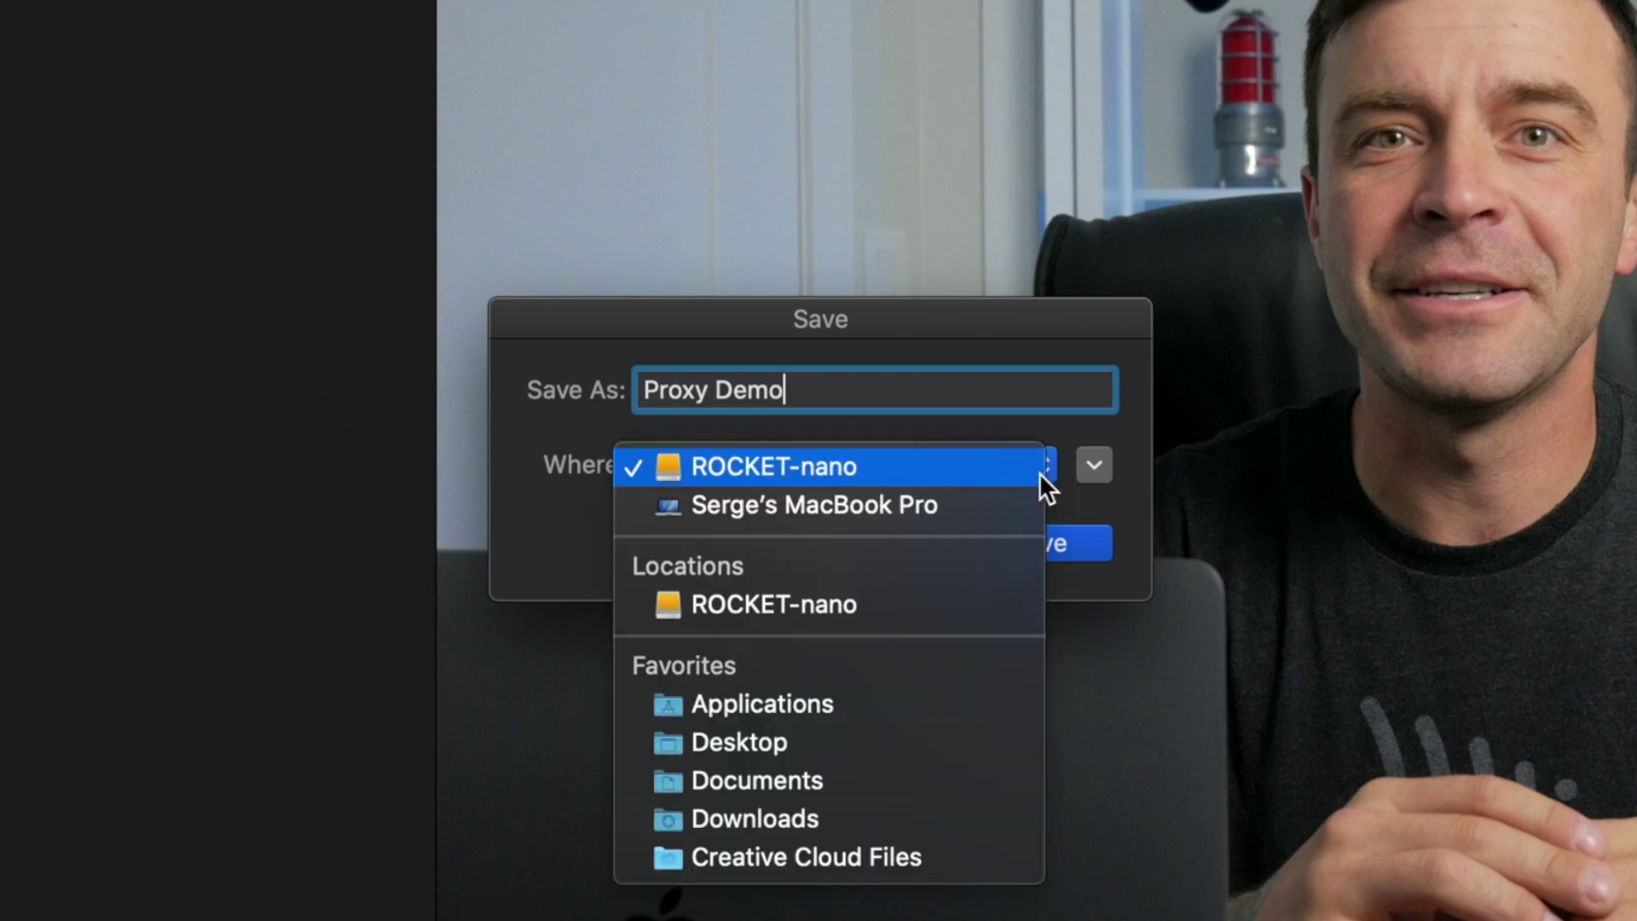
{"action": "left_click", "coordinate": [949, 596]}
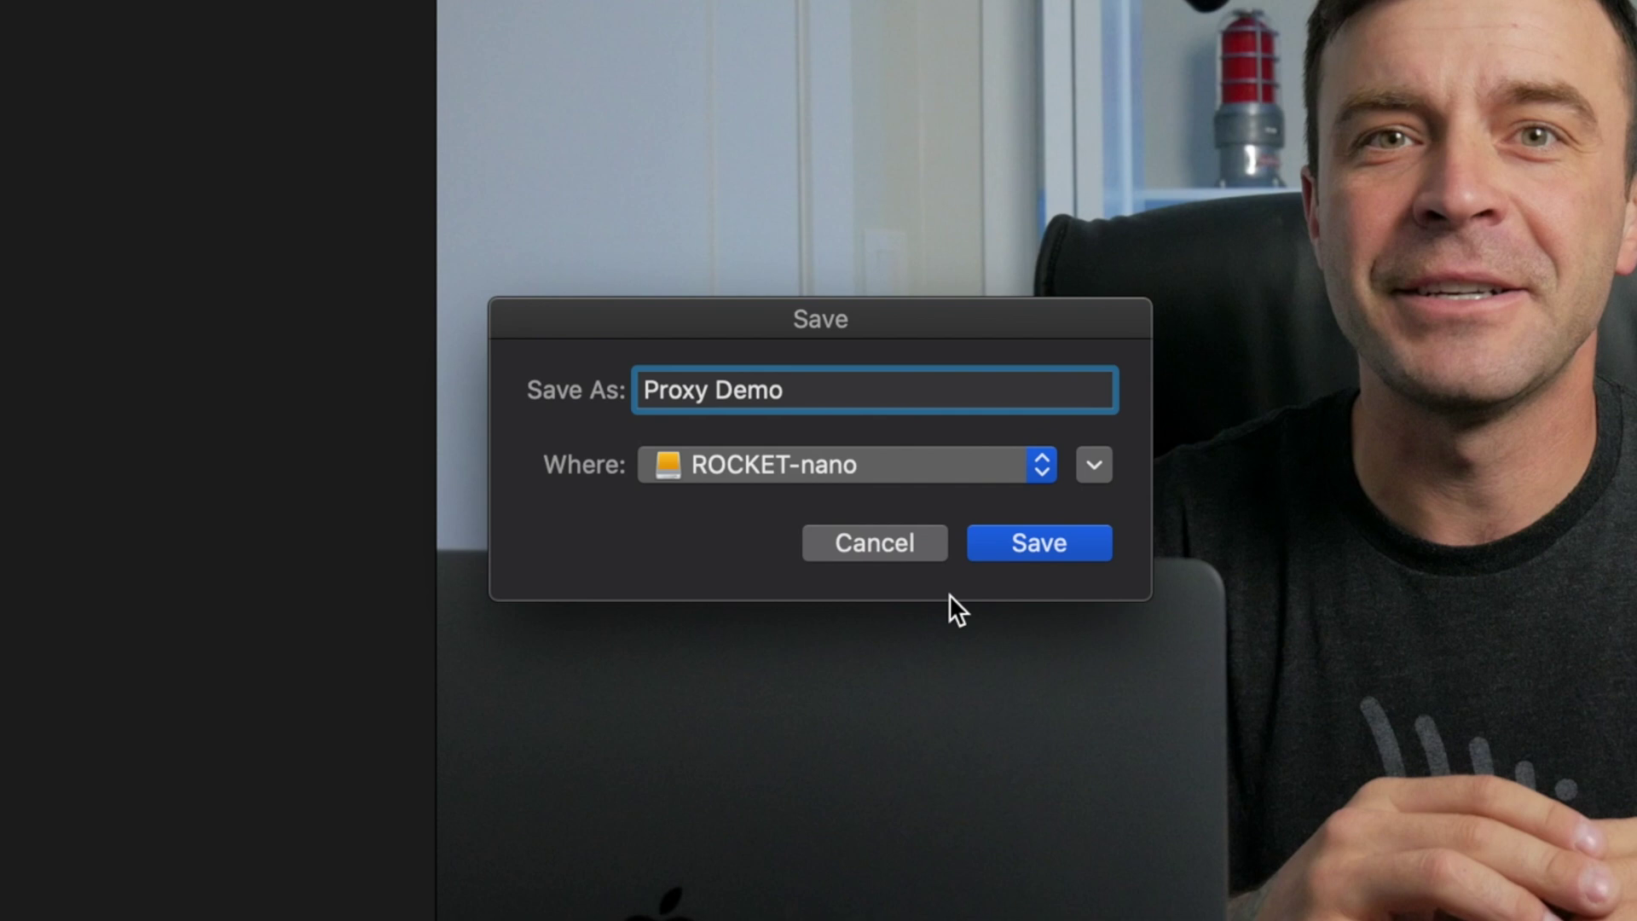
{"action": "left_click", "coordinate": [1010, 545]}
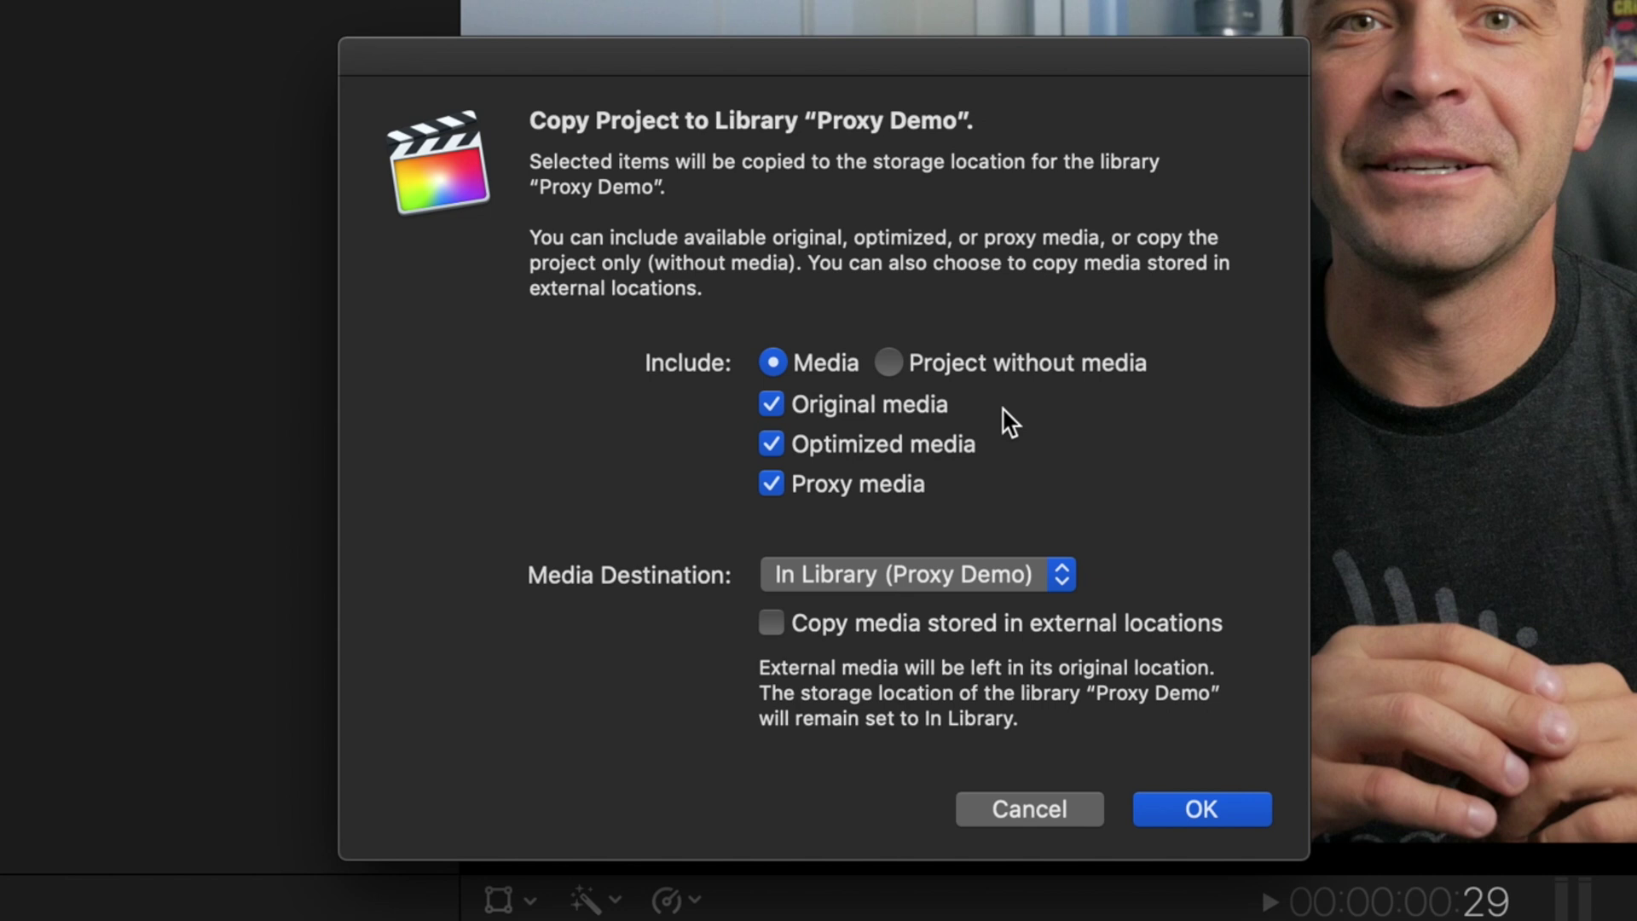
Step: Copy the project with only proxy media, keeping Media Destination as In Library (Proxy Demo)
{"action": "left_click", "coordinate": [764, 406]}
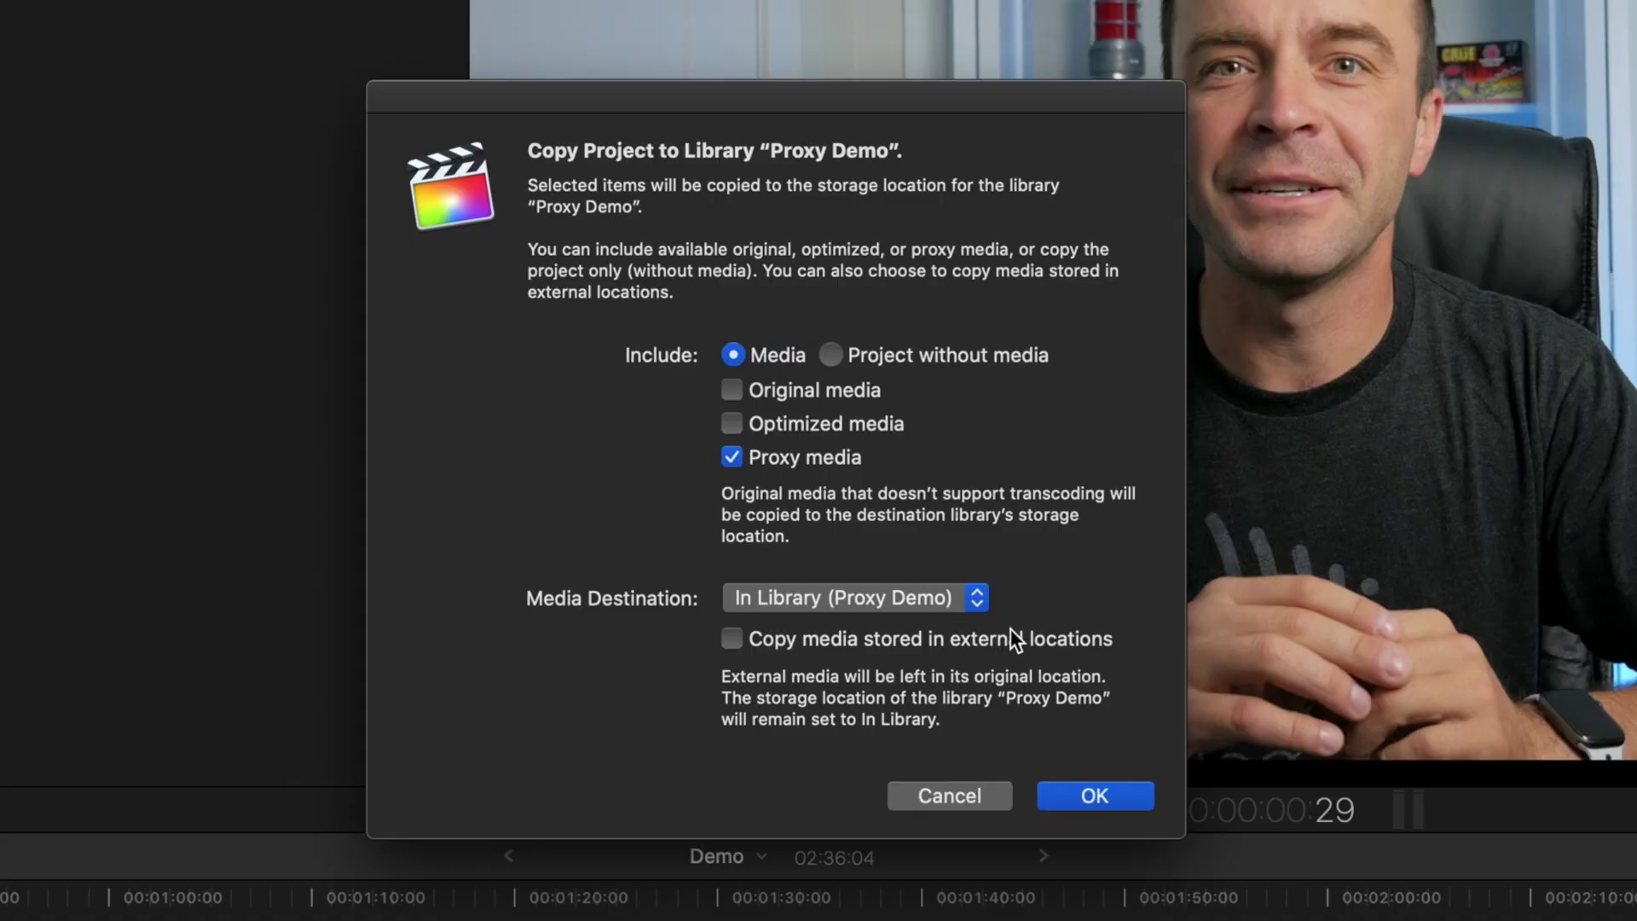
{"action": "left_click", "coordinate": [976, 599]}
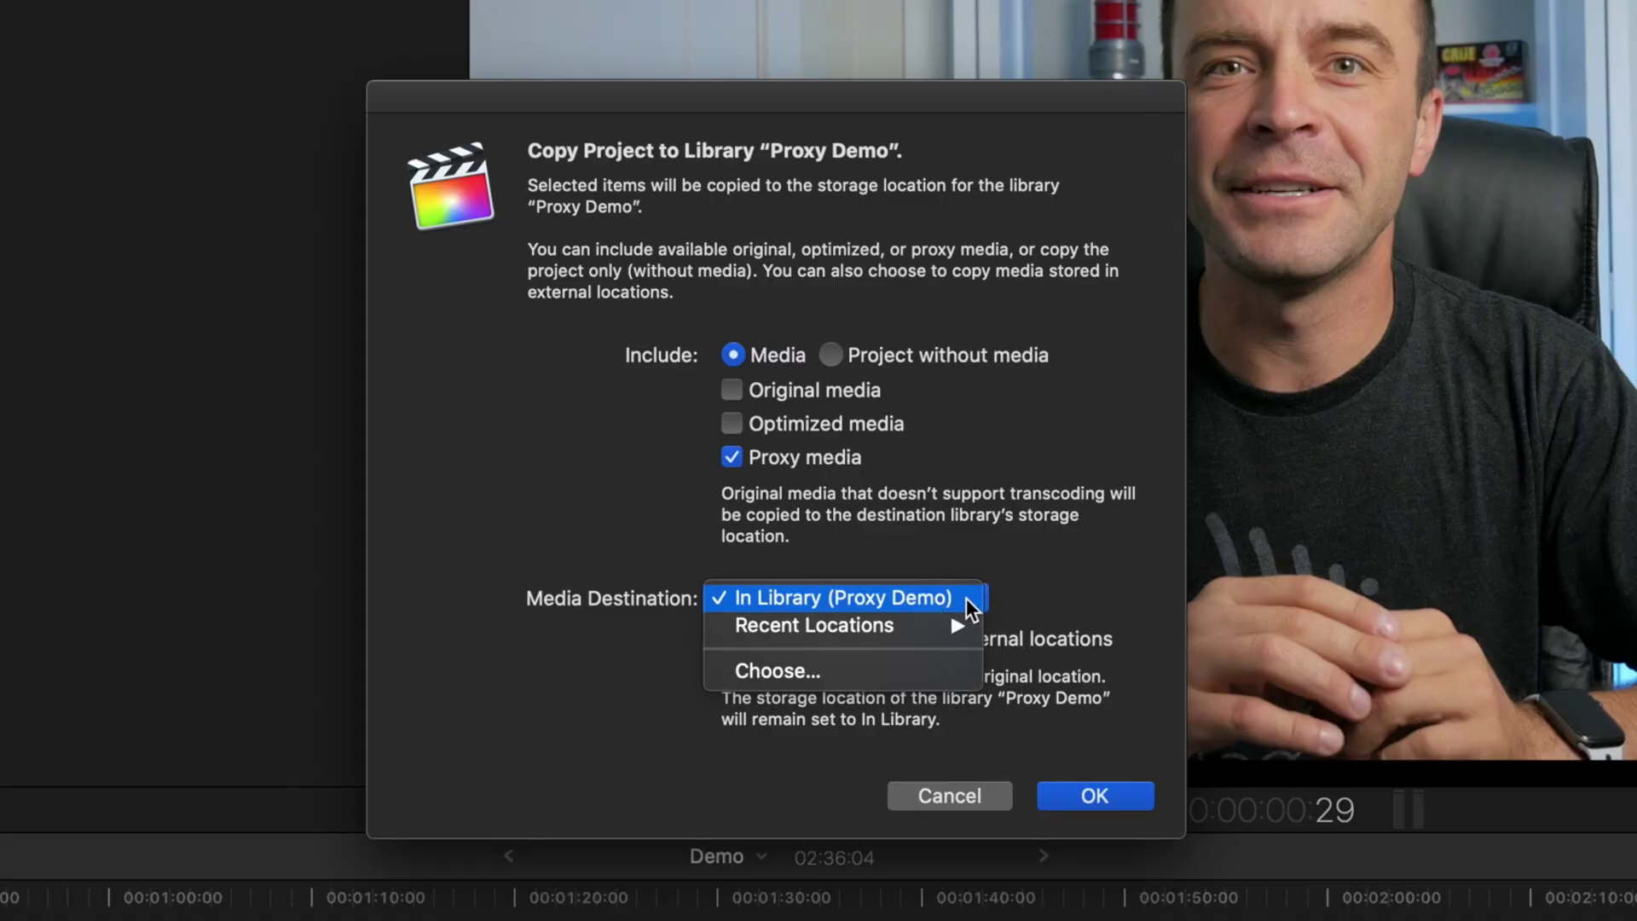
{"action": "left_click", "coordinate": [966, 597]}
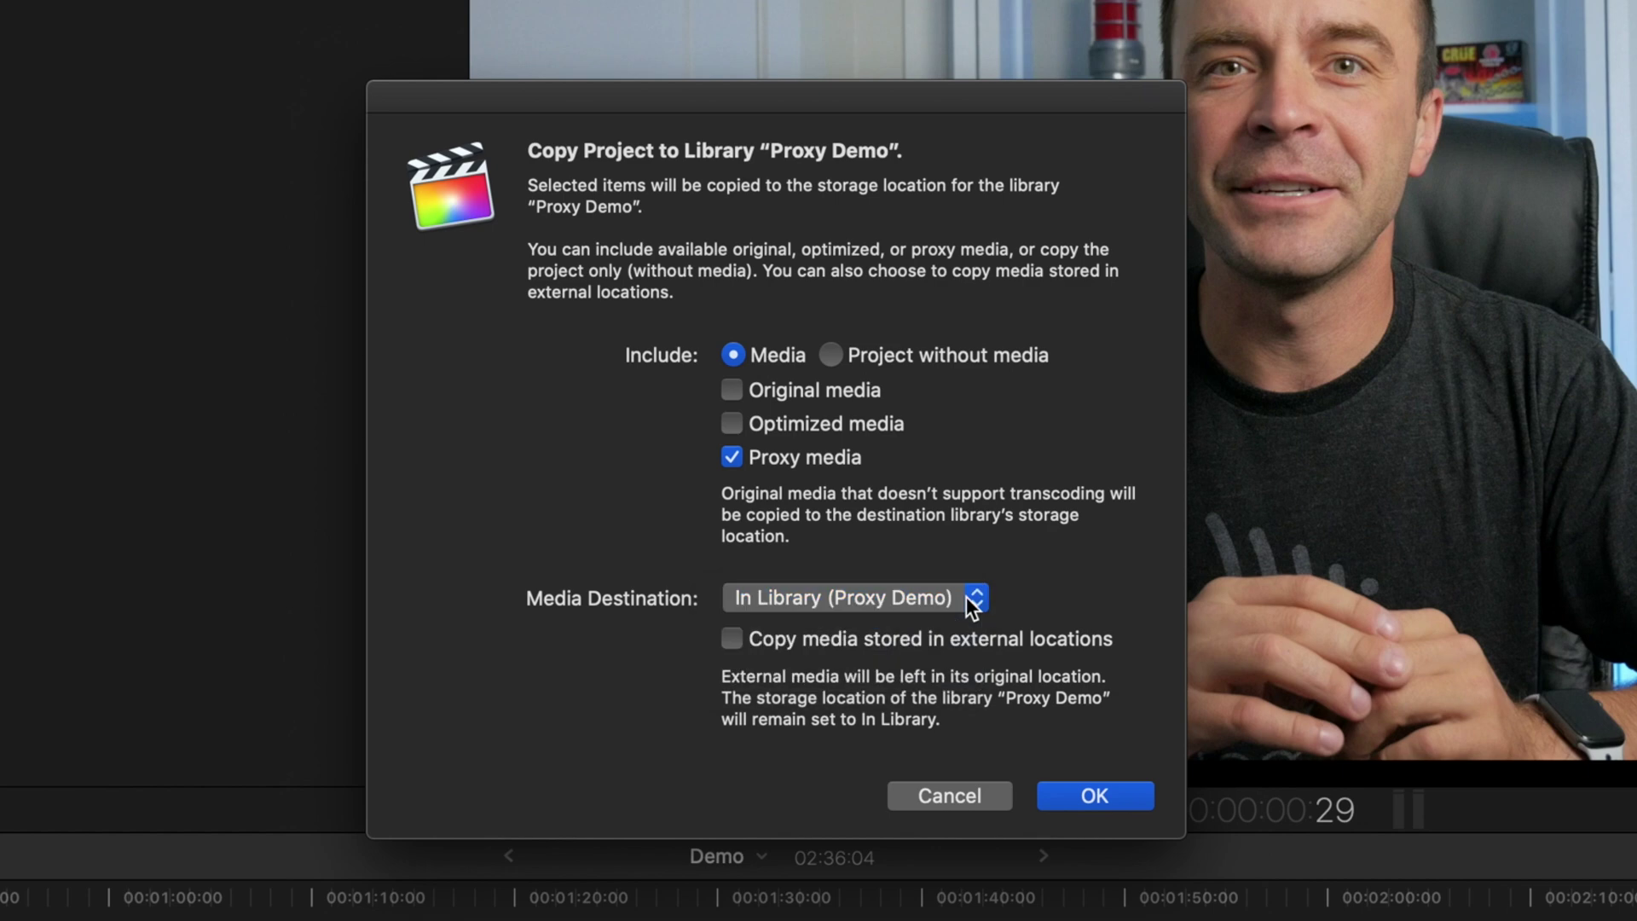
{"action": "left_click", "coordinate": [1101, 793]}
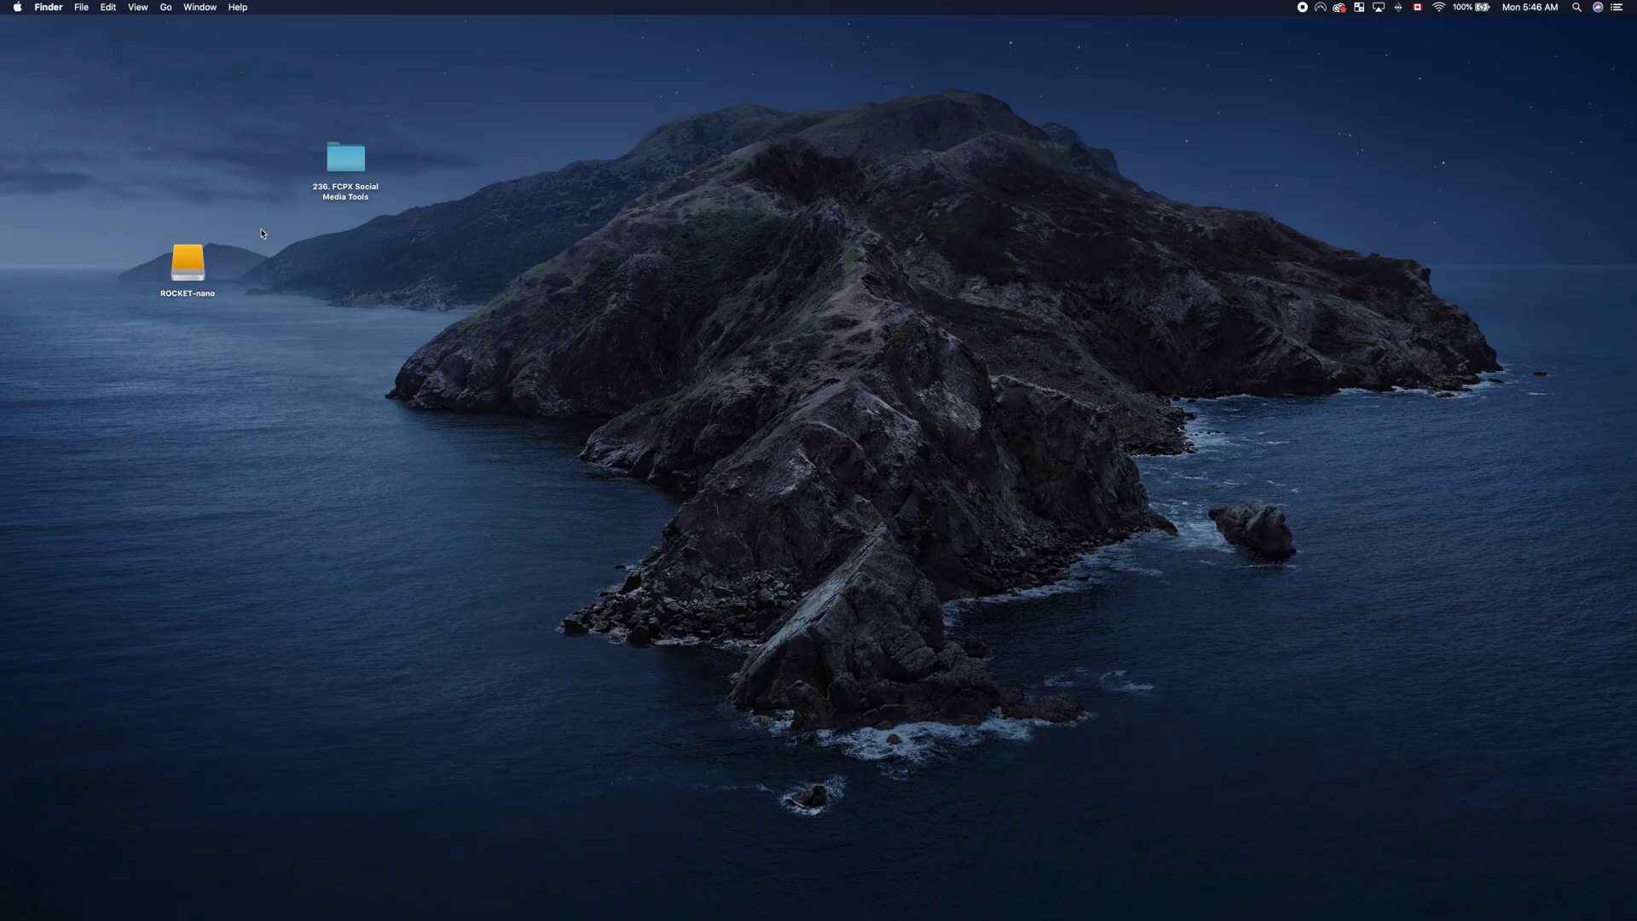
Step: Eject and reconnect ROCKET-nano, then open its Proxy Demo library in Final Cut Pro
{"action": "right_click", "coordinate": [191, 256]}
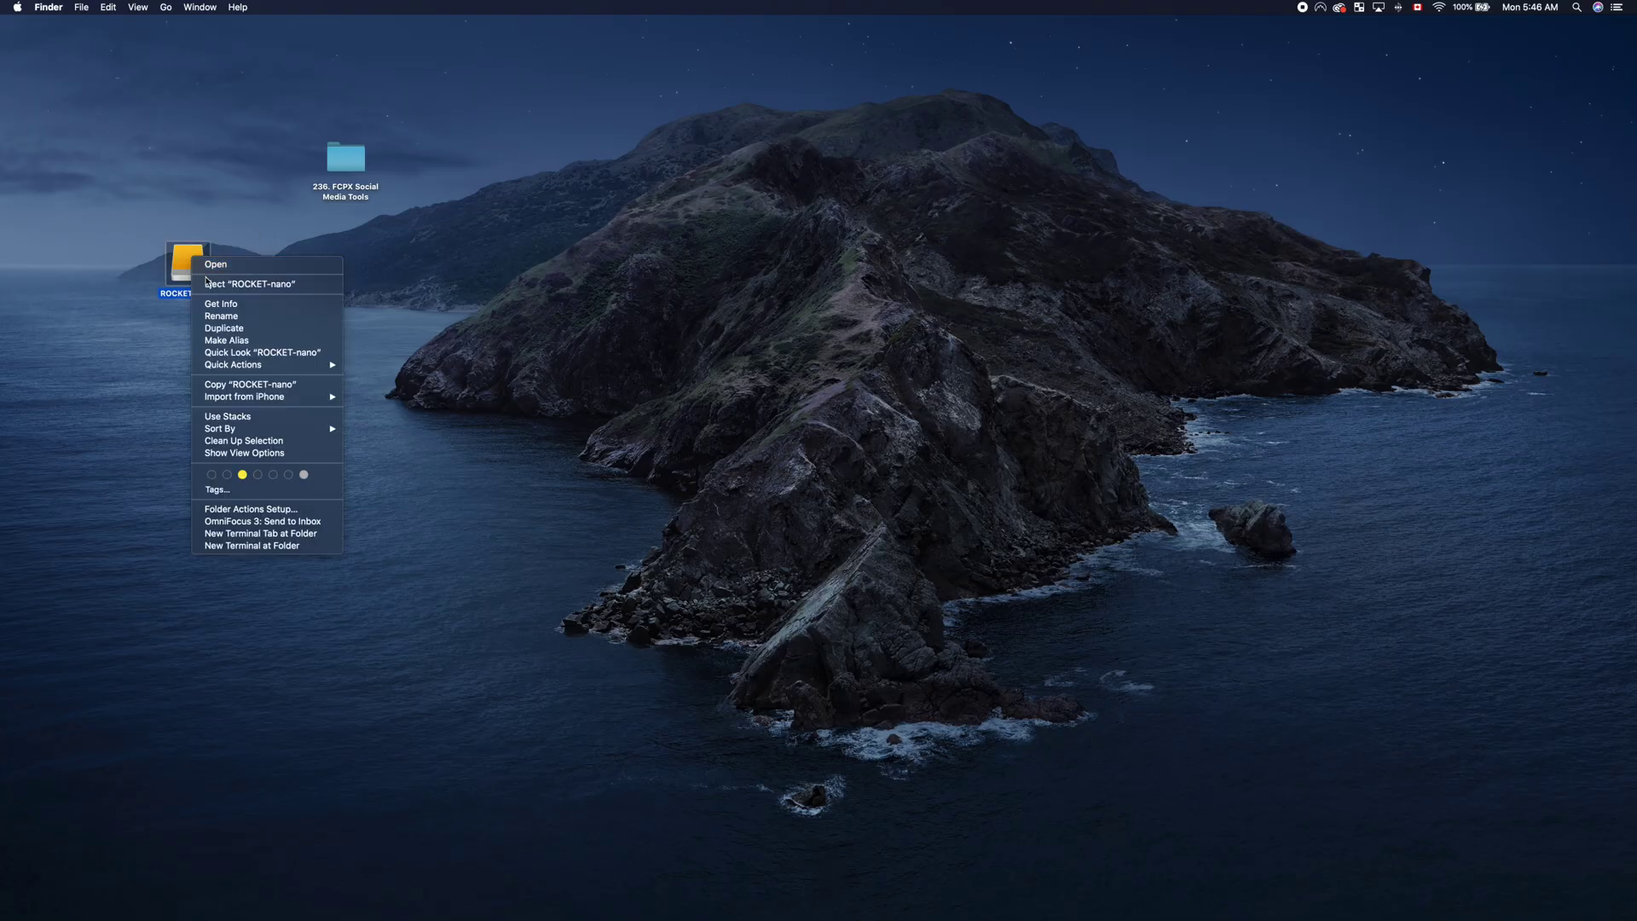
{"action": "left_click", "coordinate": [211, 284]}
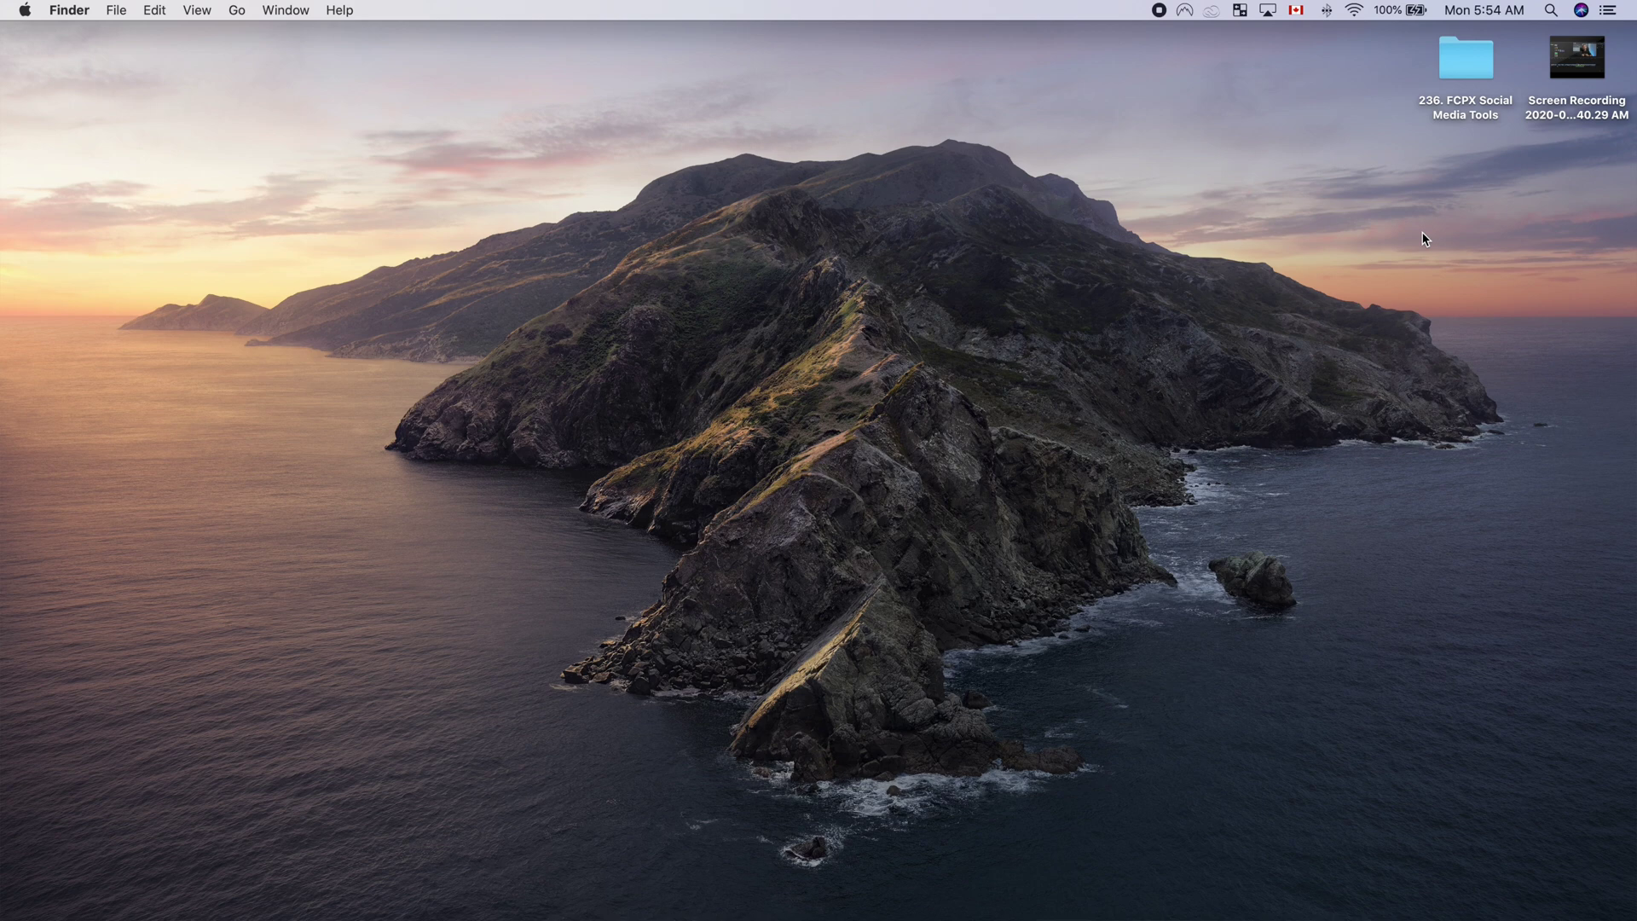
{"action": "double_click", "coordinate": [271, 369]}
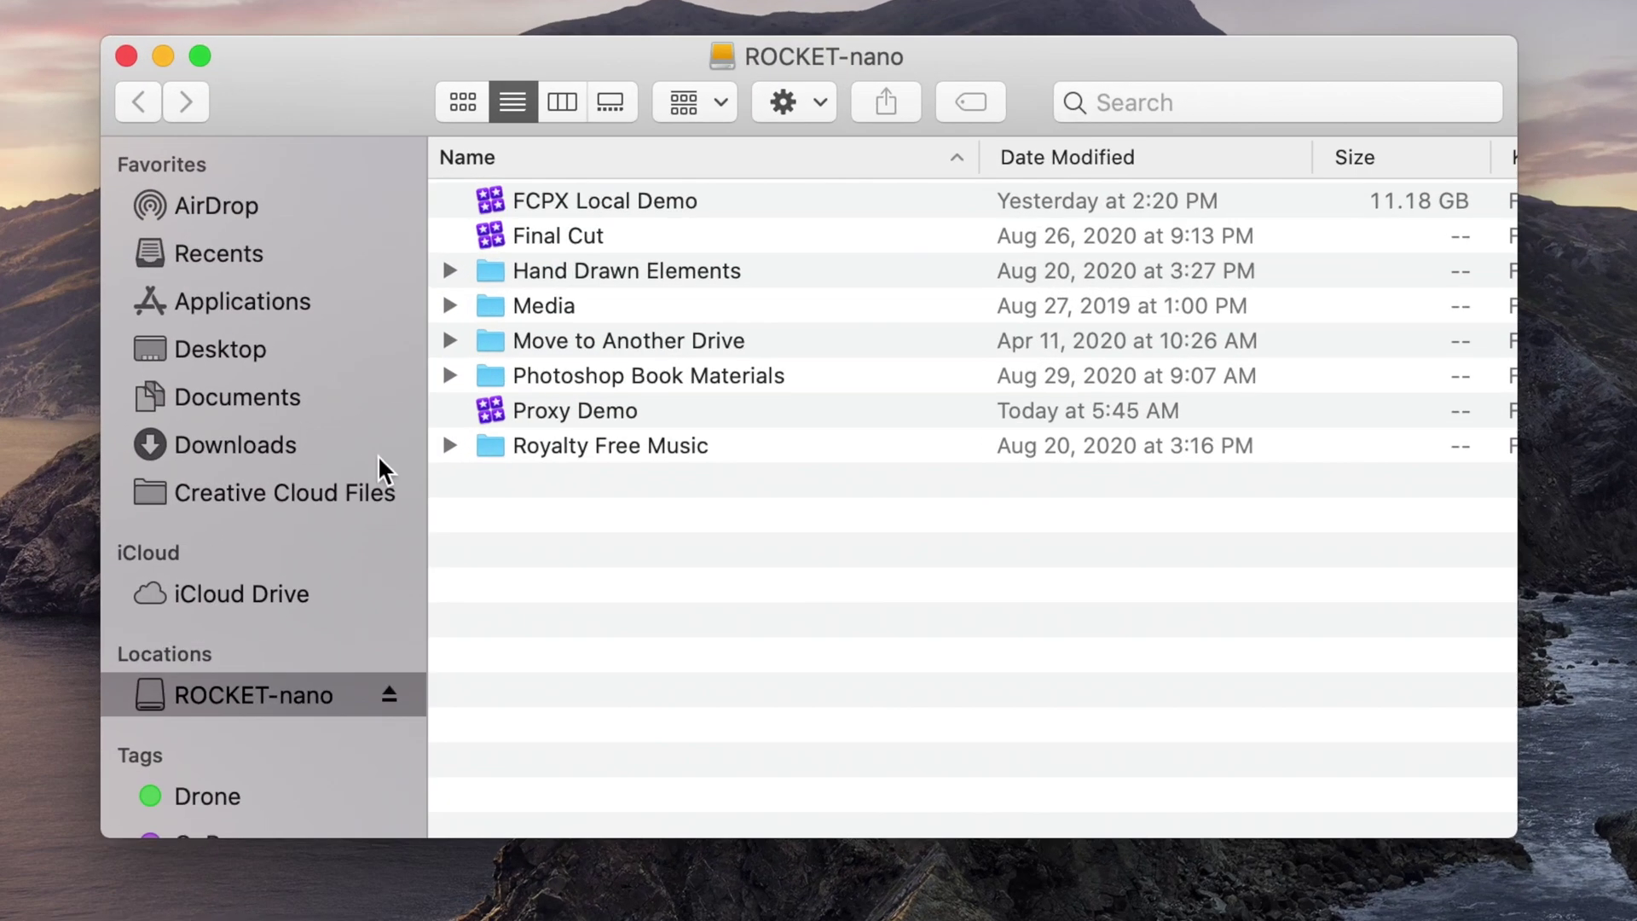
{"action": "left_click", "coordinate": [537, 411]}
{"action": "left_click_drag", "start_coordinate": [537, 411], "coordinate": [539, 411]}
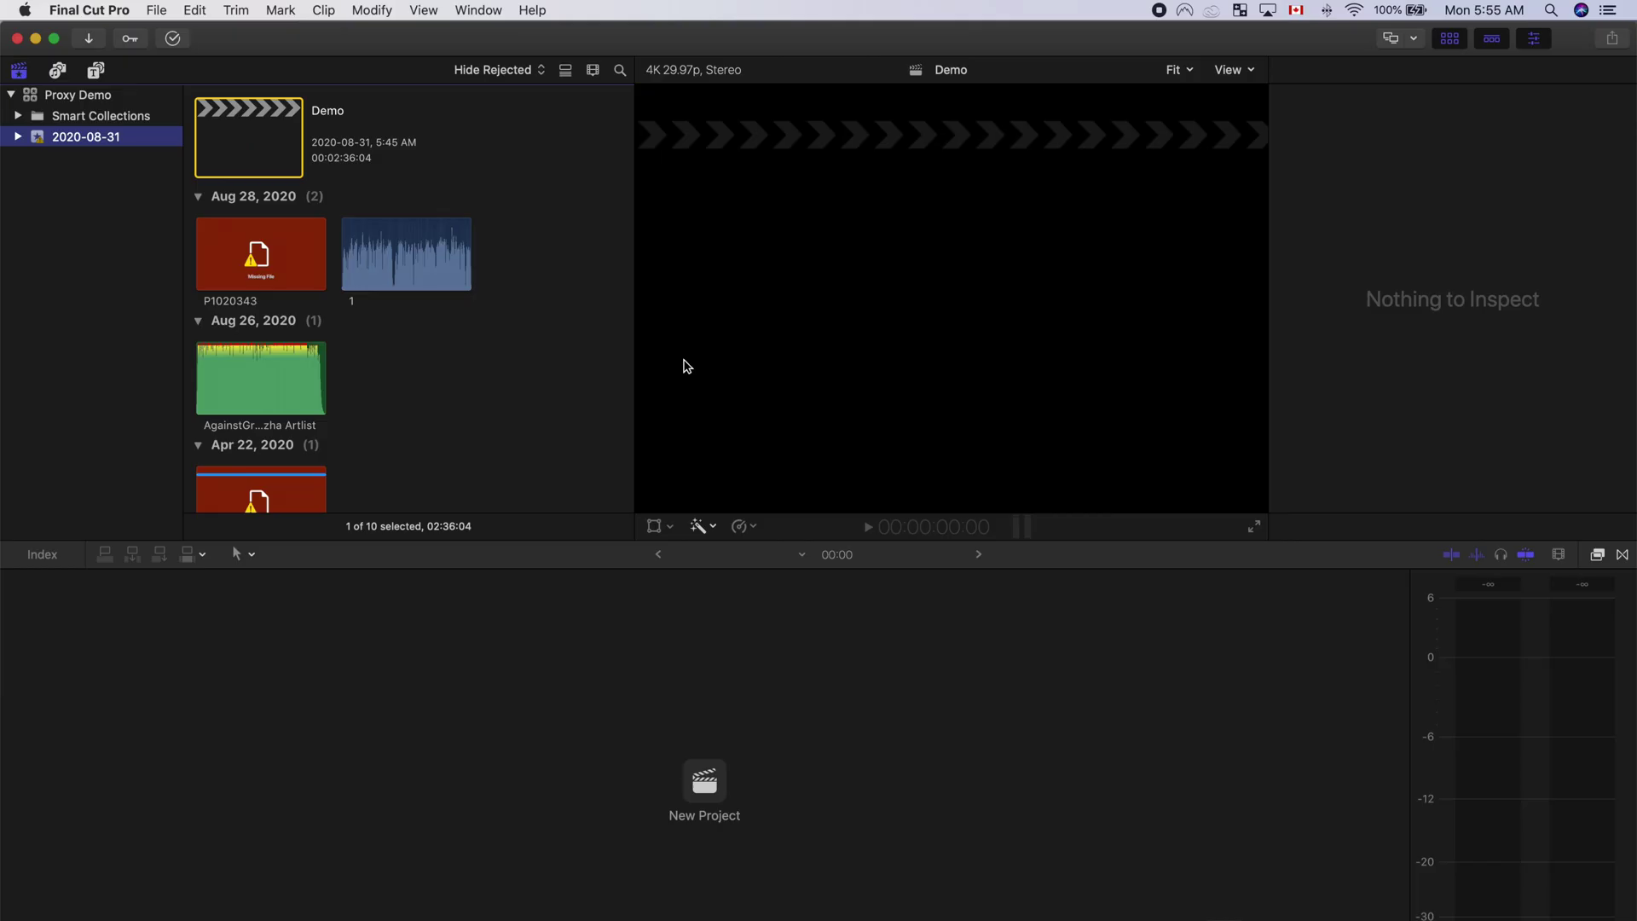
Step: Open the Demo project in the timeline and set the viewer to Proxy Only playback
{"action": "left_click", "coordinate": [271, 161]}
{"action": "double_click", "coordinate": [272, 162]}
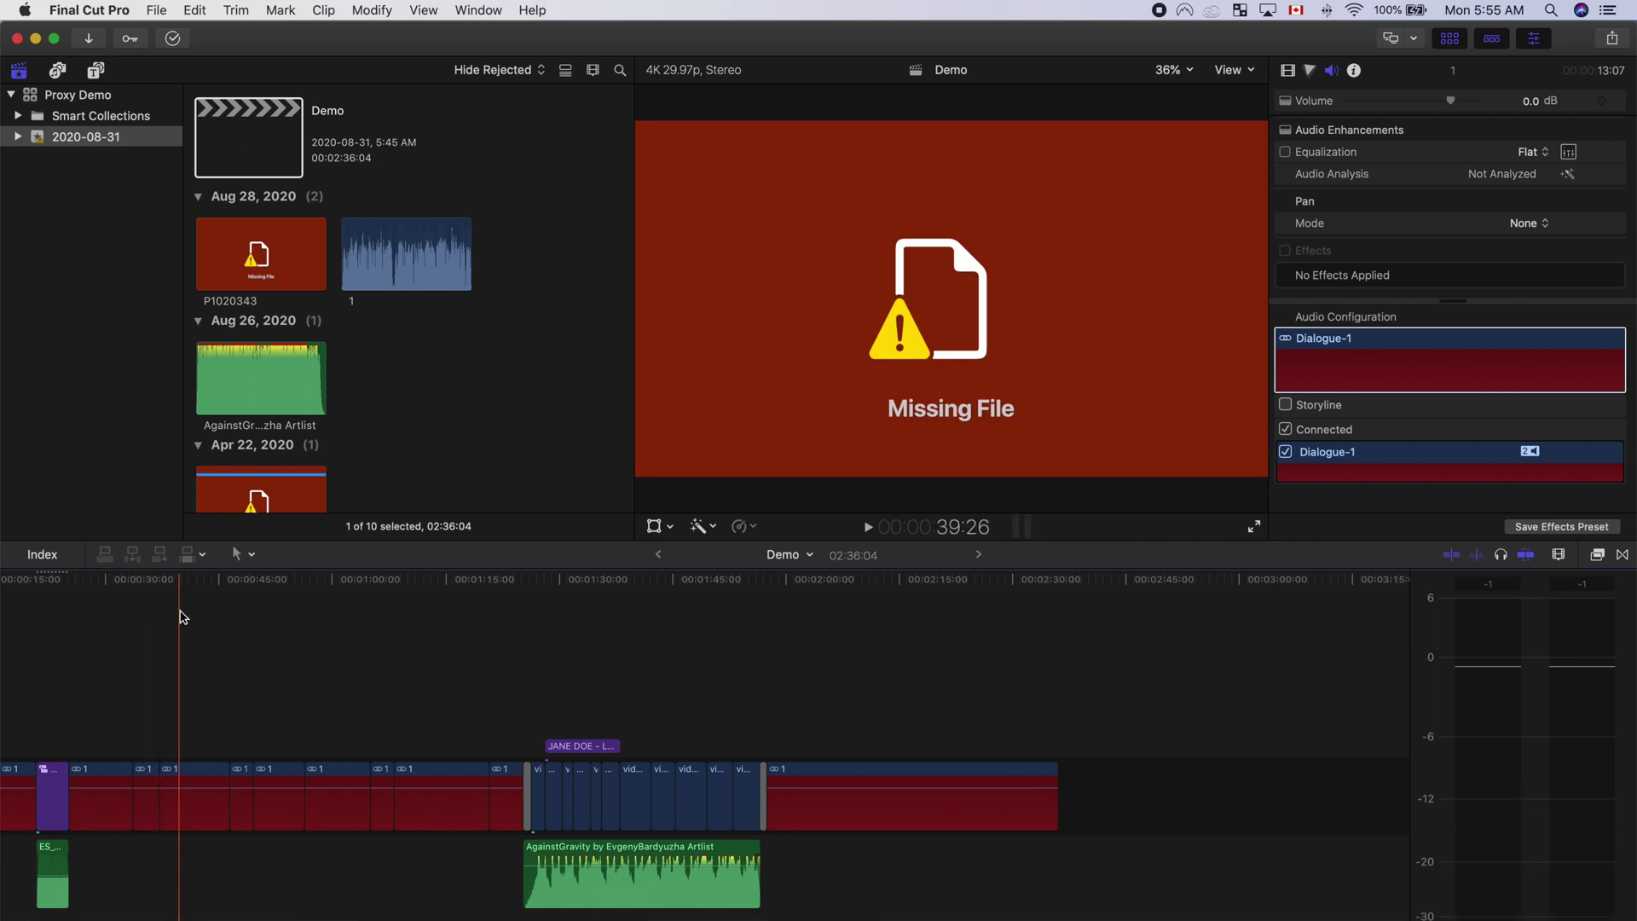
{"action": "scroll", "coordinate": [180, 616], "scroll_direction": "left", "scroll_amount": 5}
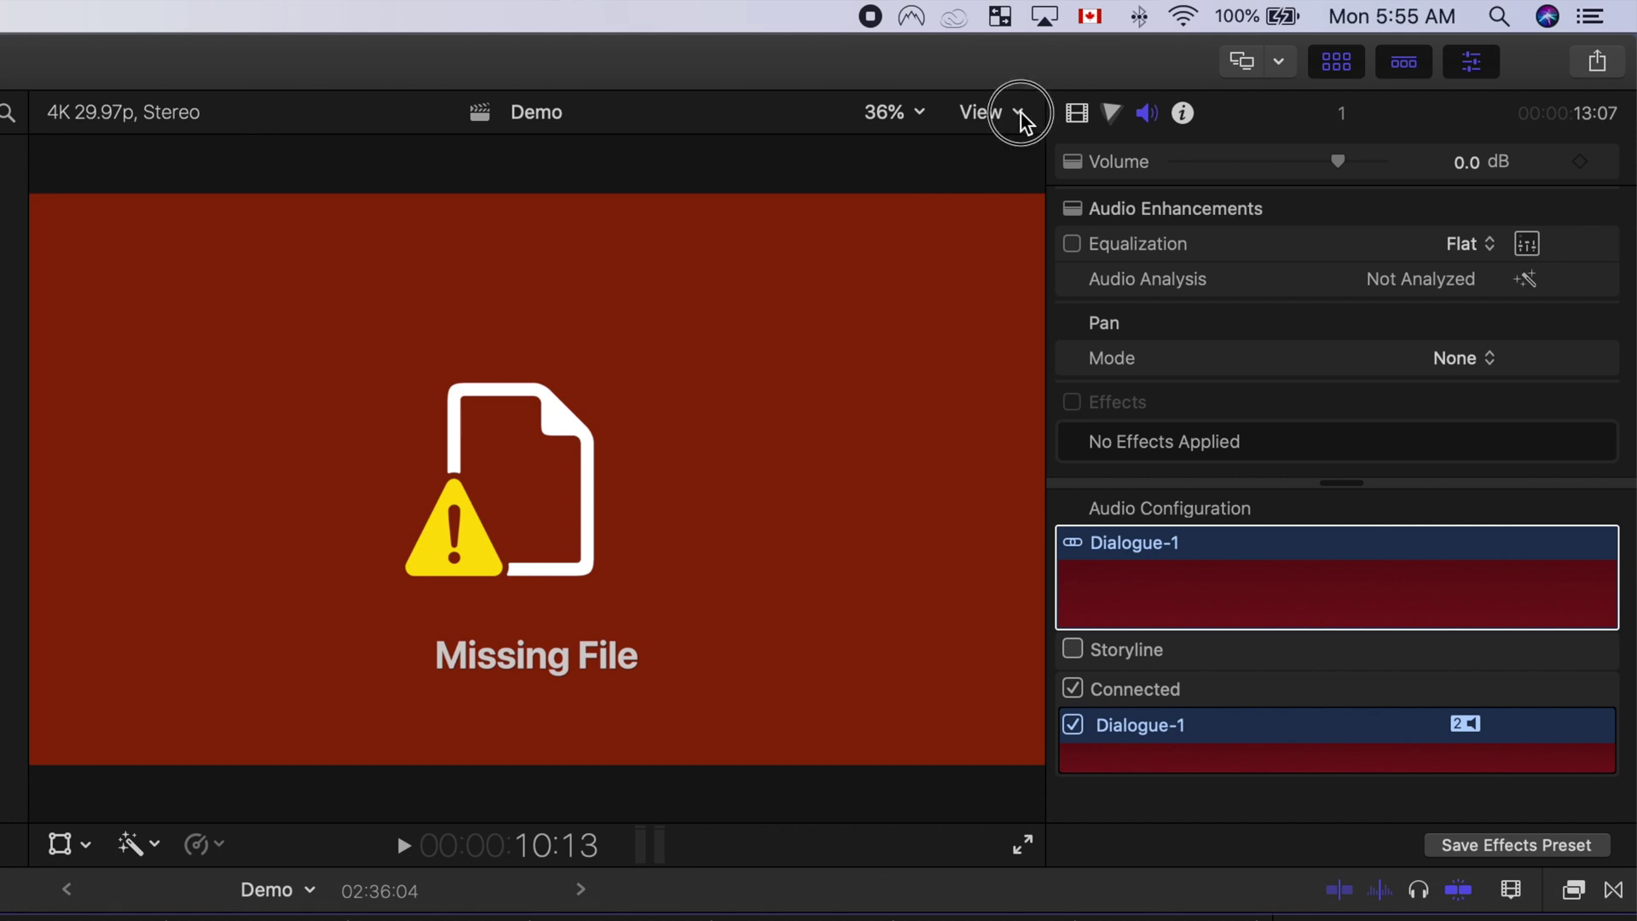
{"action": "left_click", "coordinate": [1250, 71]}
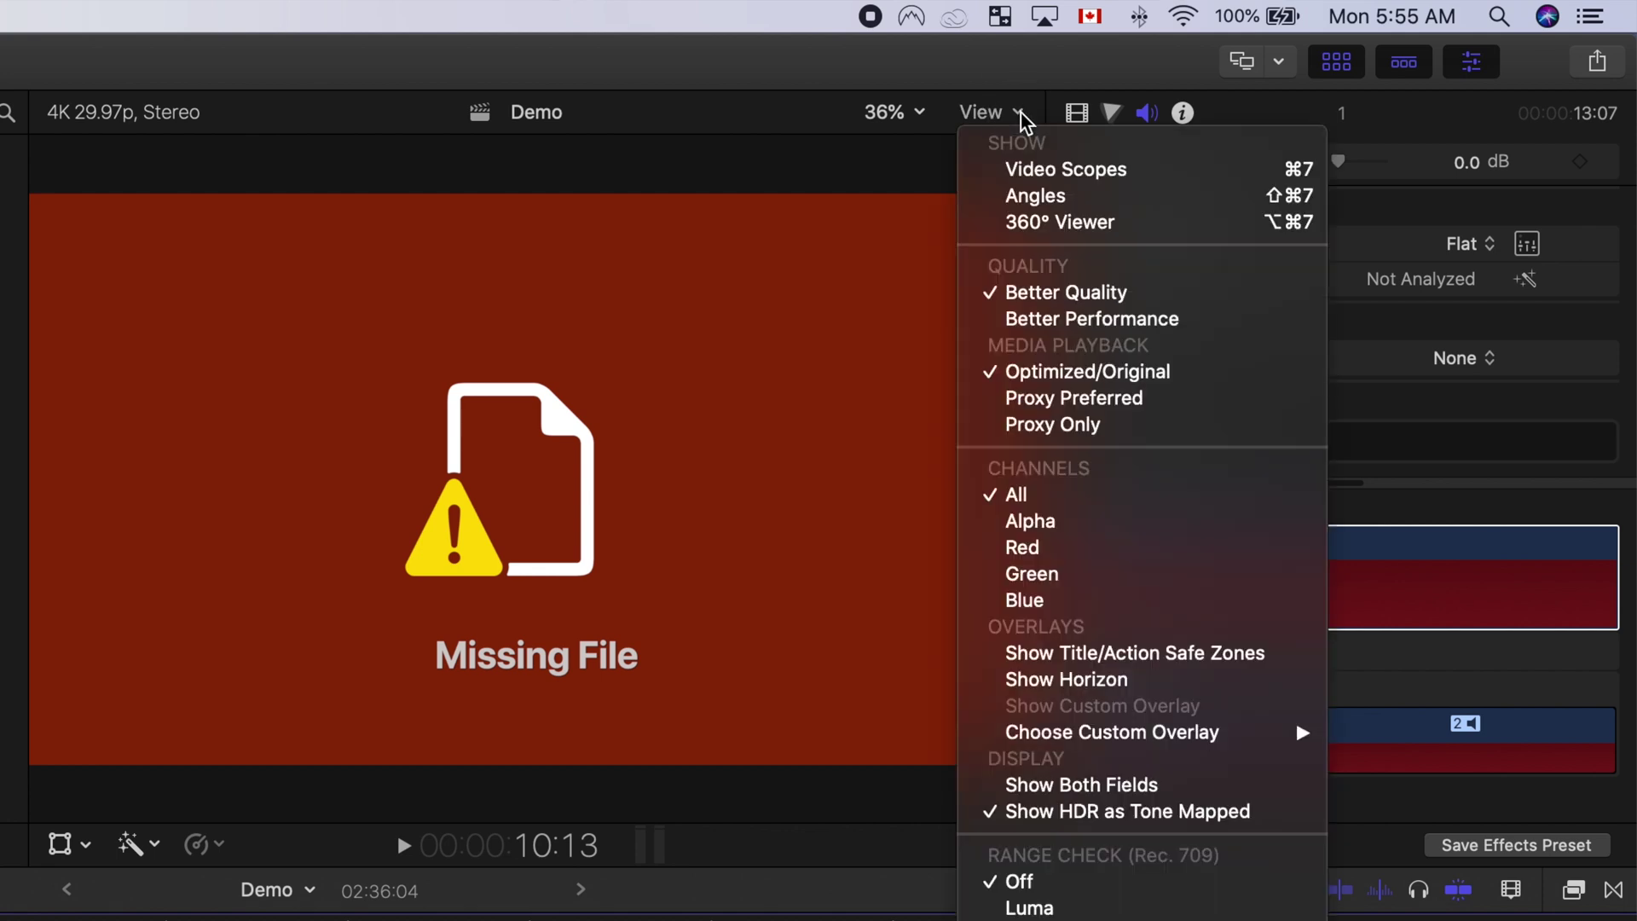
{"action": "left_click", "coordinate": [1047, 423]}
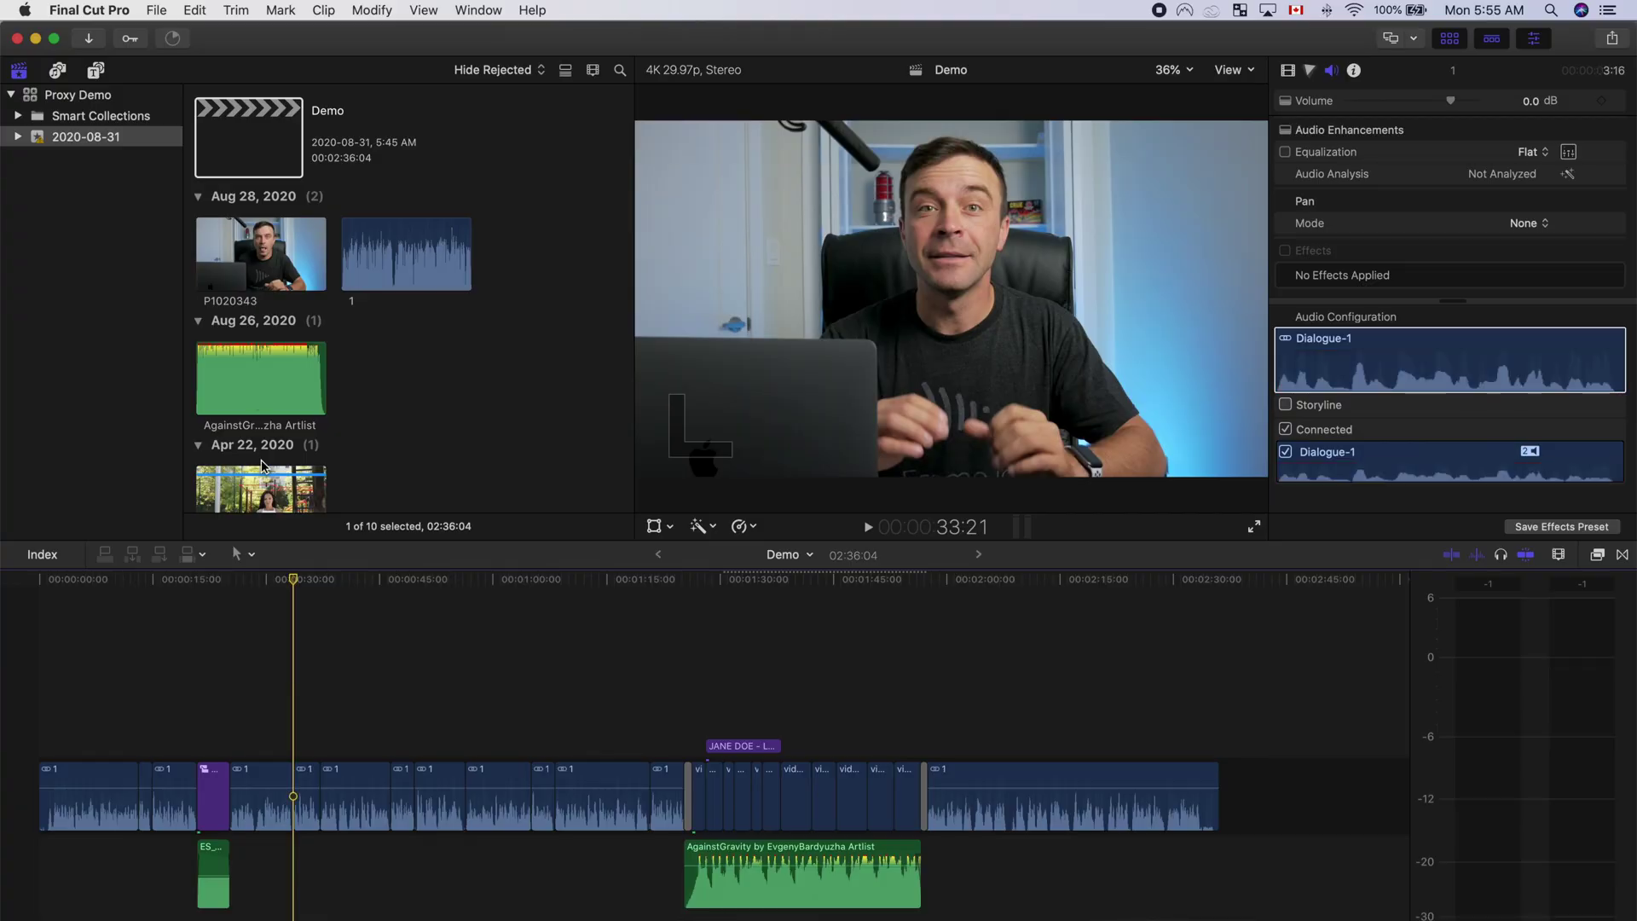
Step: Connect a videoblocks clip above the storyline and trim its end shorter
{"action": "scroll", "coordinate": [256, 435], "scroll_direction": "down", "scroll_amount": 1}
{"action": "key", "text": "q"}
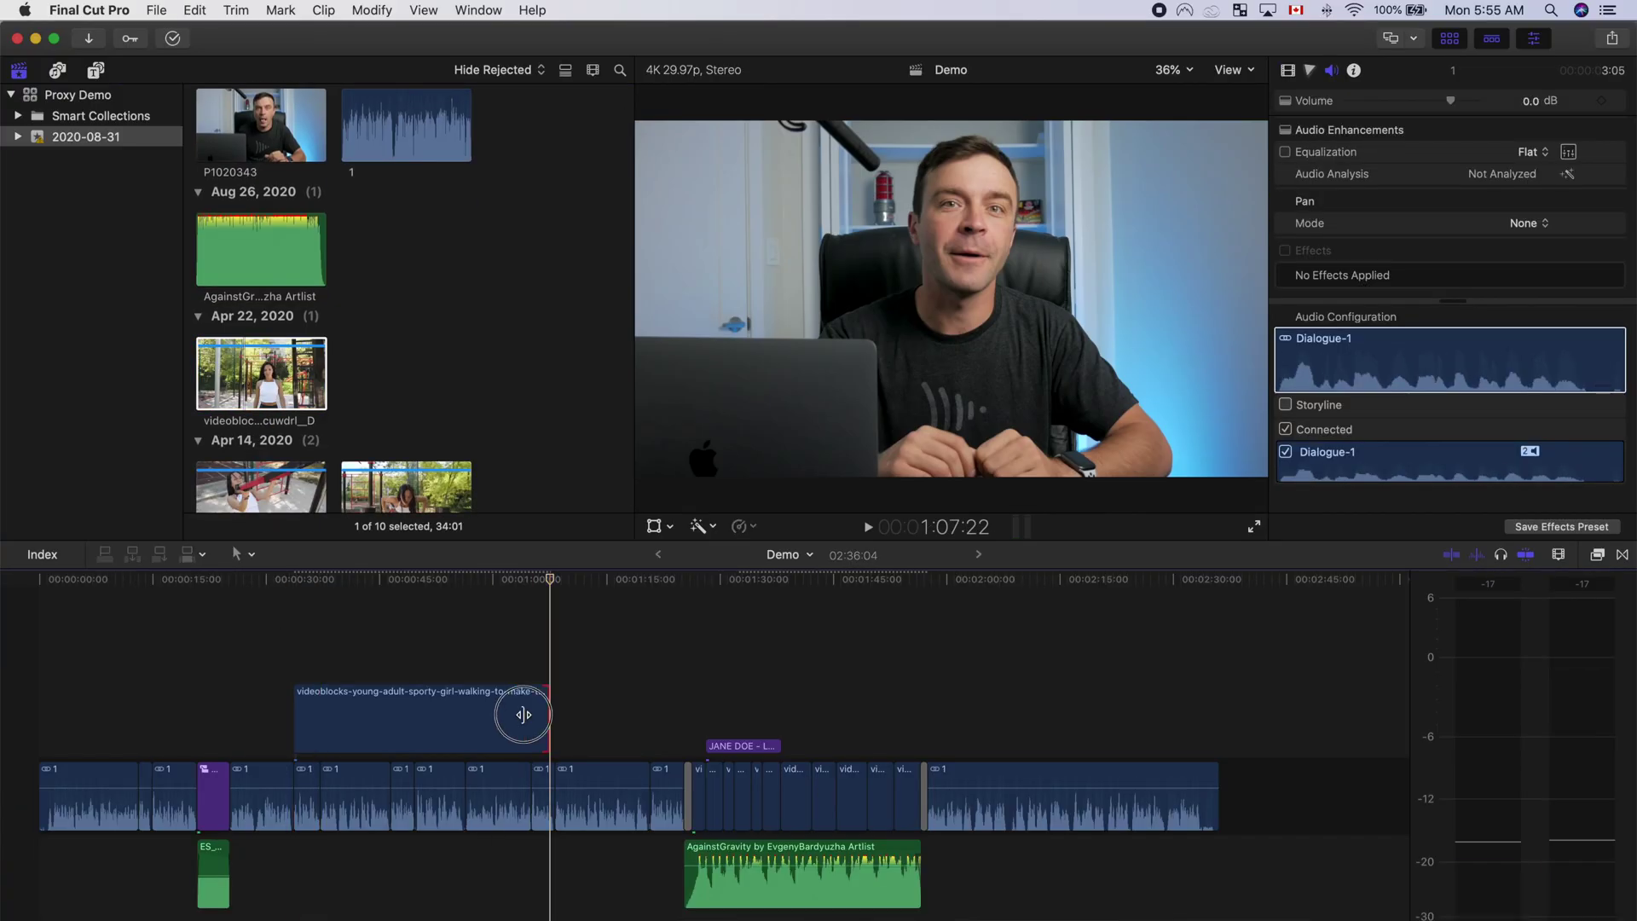
{"action": "left_click", "coordinate": [465, 658]}
{"action": "left_click_drag", "start_coordinate": [603, 716], "coordinate": [554, 716]}
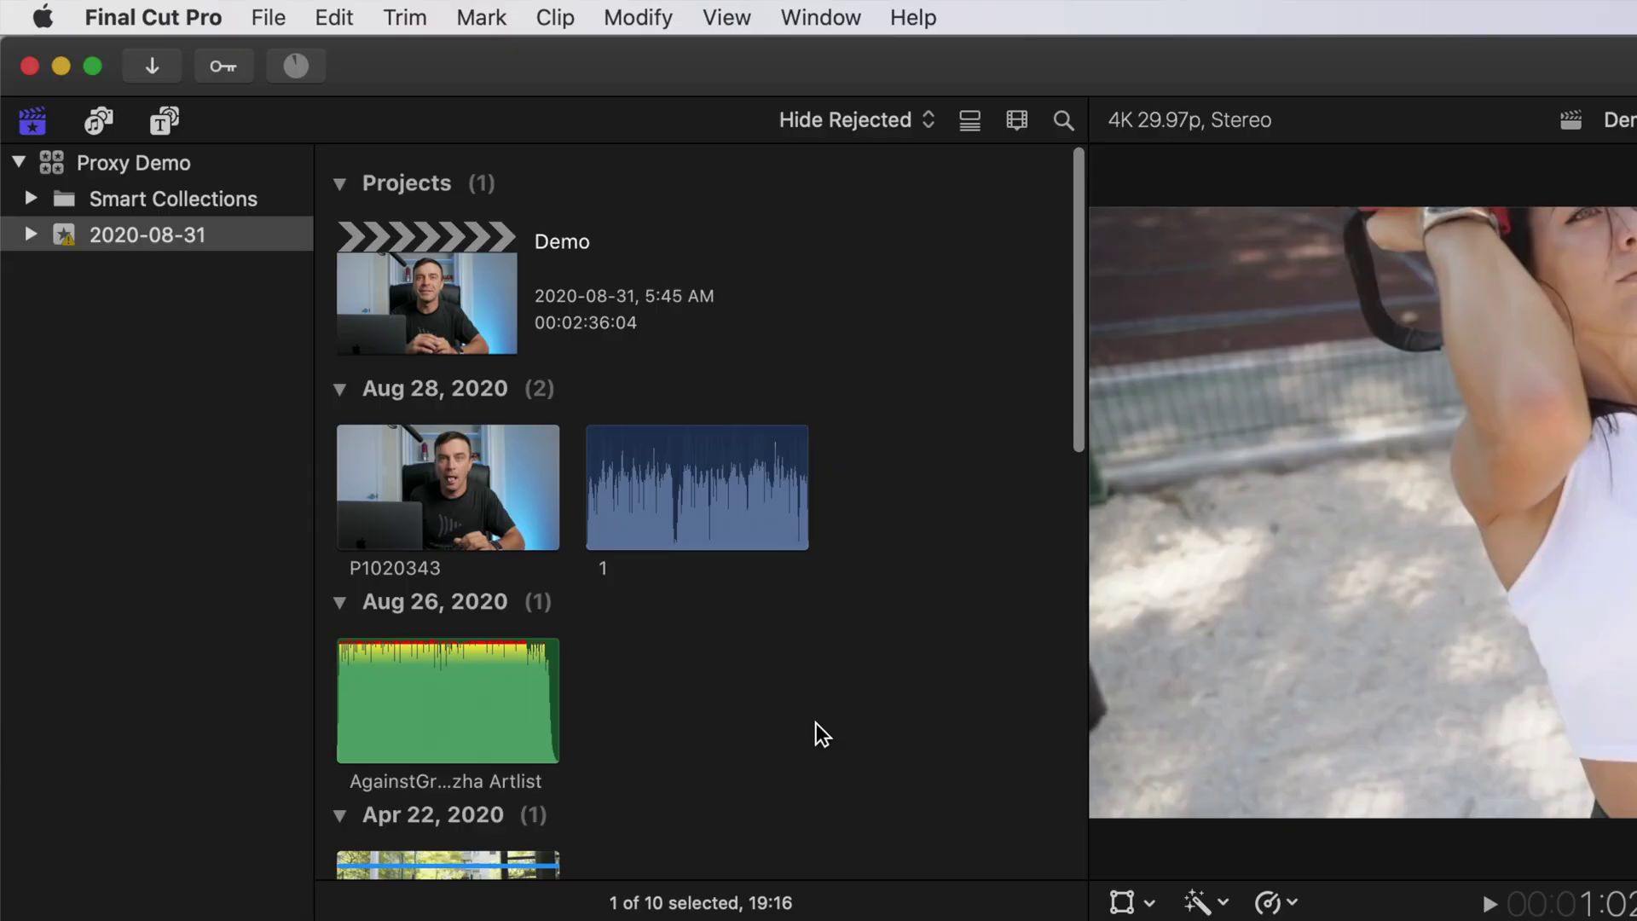
Step: Copy the edited Demo project, without media, into the FCPX Local Demo library
{"action": "scroll", "coordinate": [481, 371], "scroll_direction": "down", "scroll_amount": 1}
{"action": "left_click", "coordinate": [442, 319]}
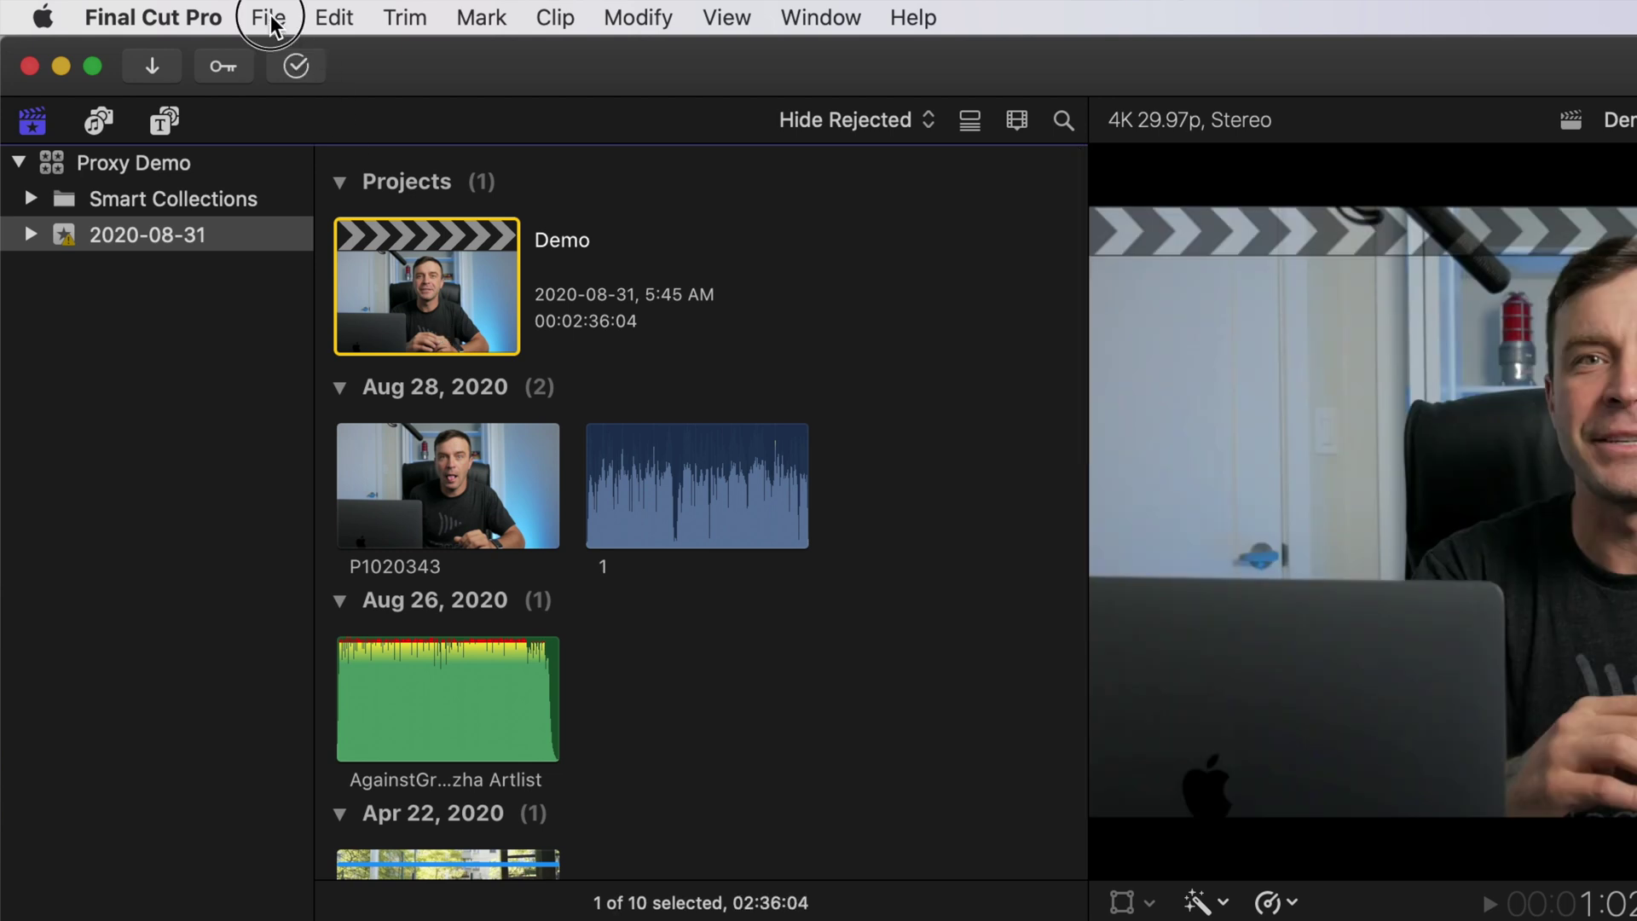
{"action": "left_click", "coordinate": [269, 19]}
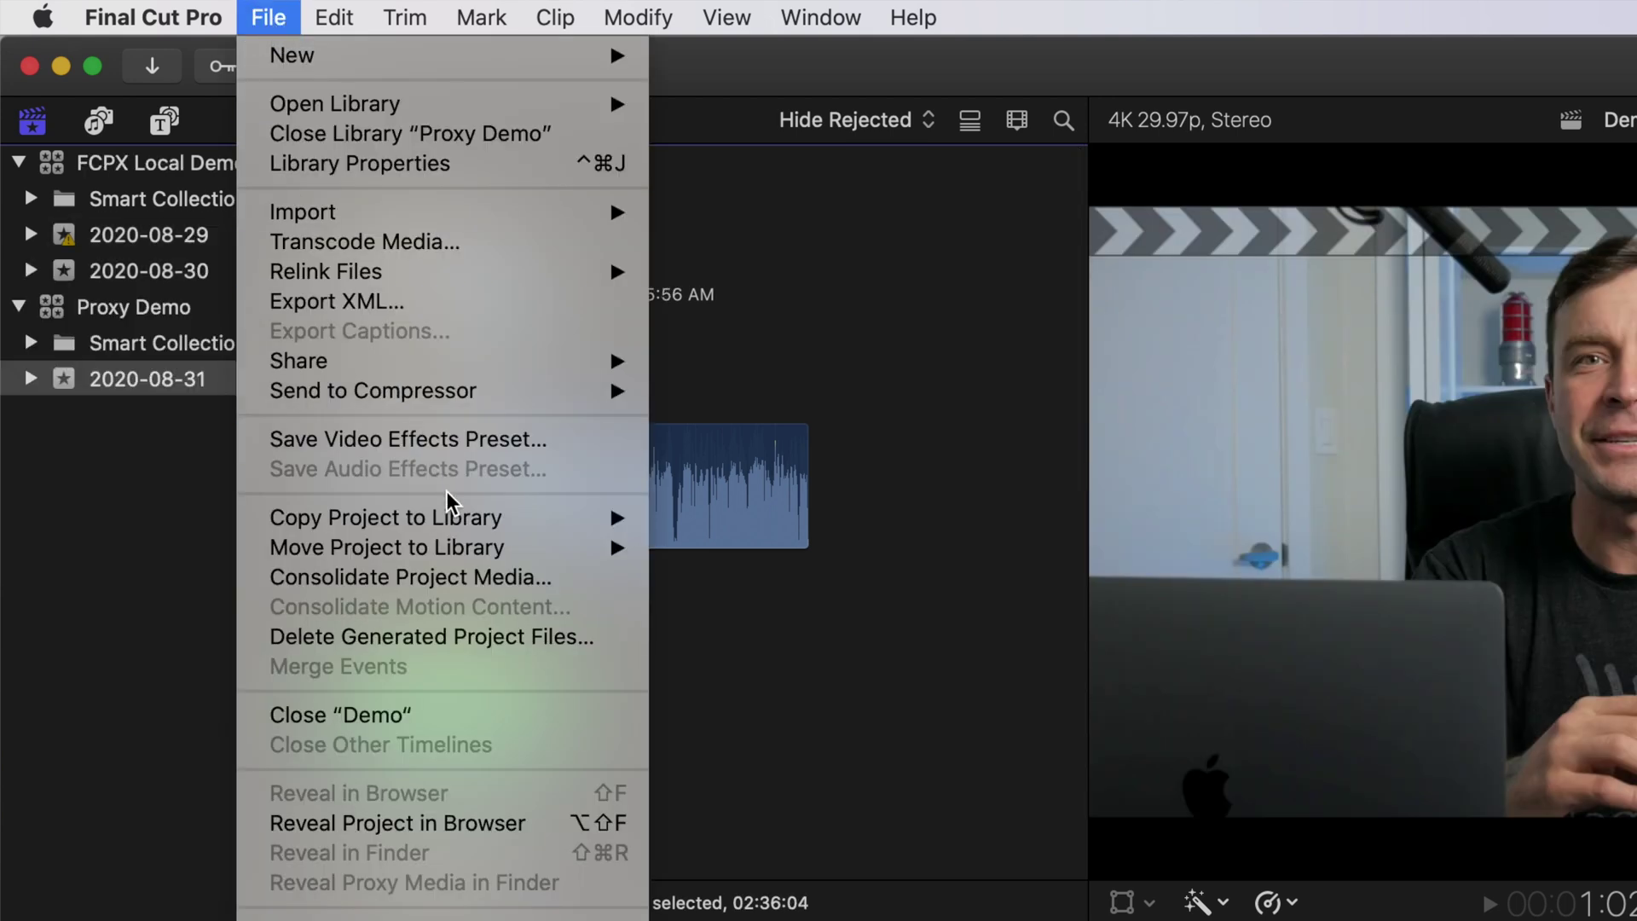
{"action": "mouse_move", "coordinate": [452, 517]}
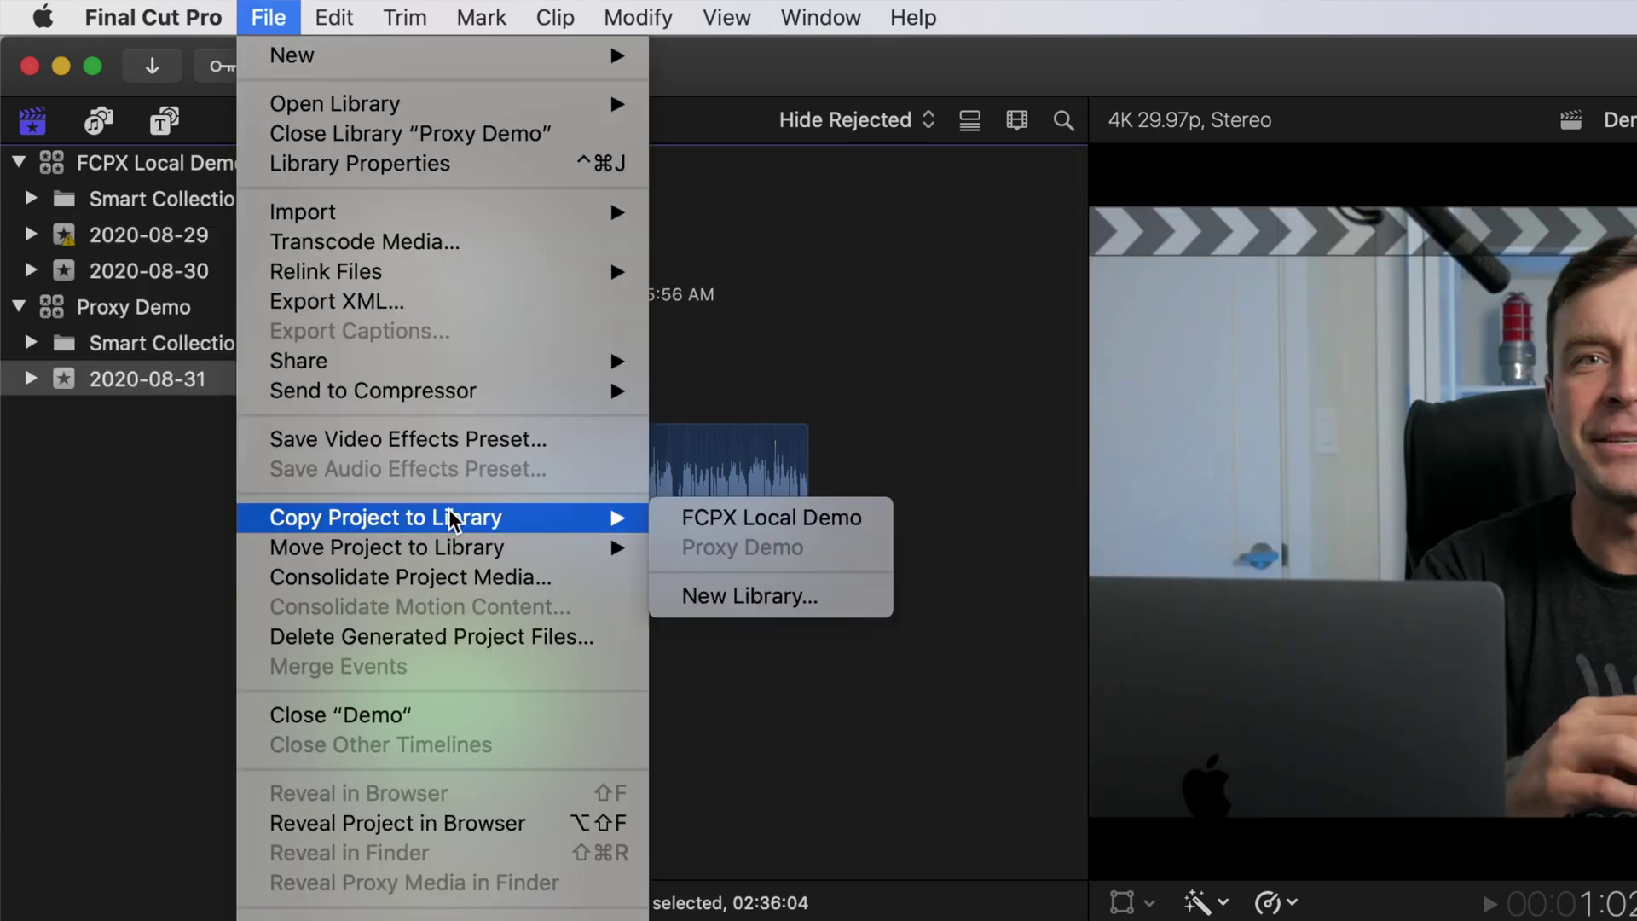
{"action": "left_click", "coordinate": [721, 522]}
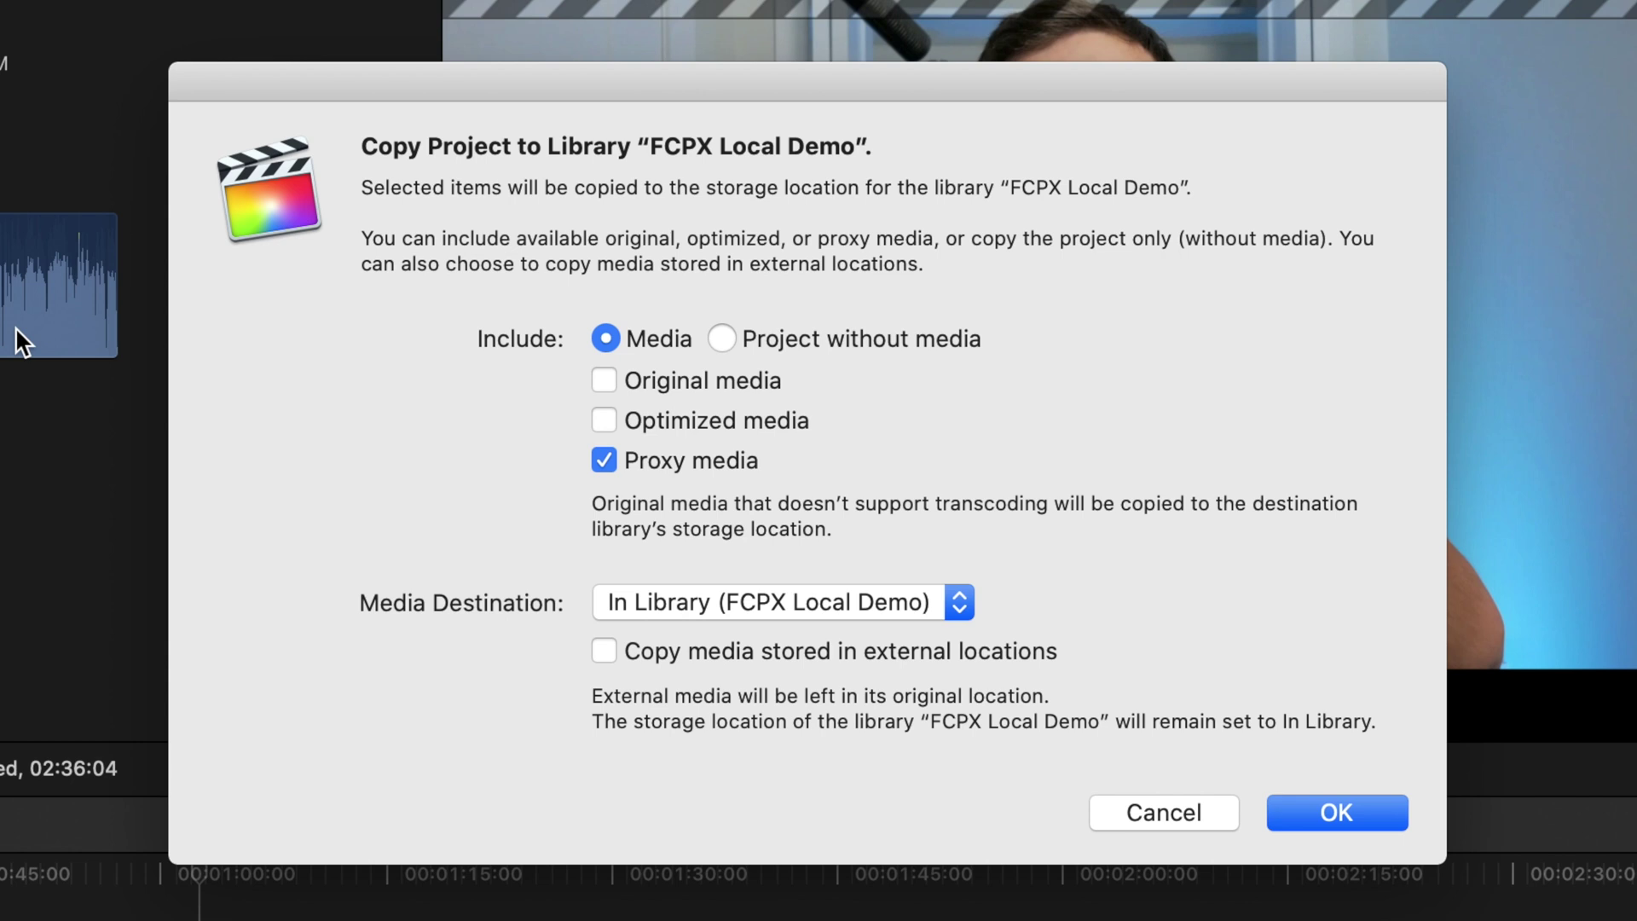
{"action": "left_click", "coordinate": [721, 340]}
{"action": "left_click", "coordinate": [1326, 738]}
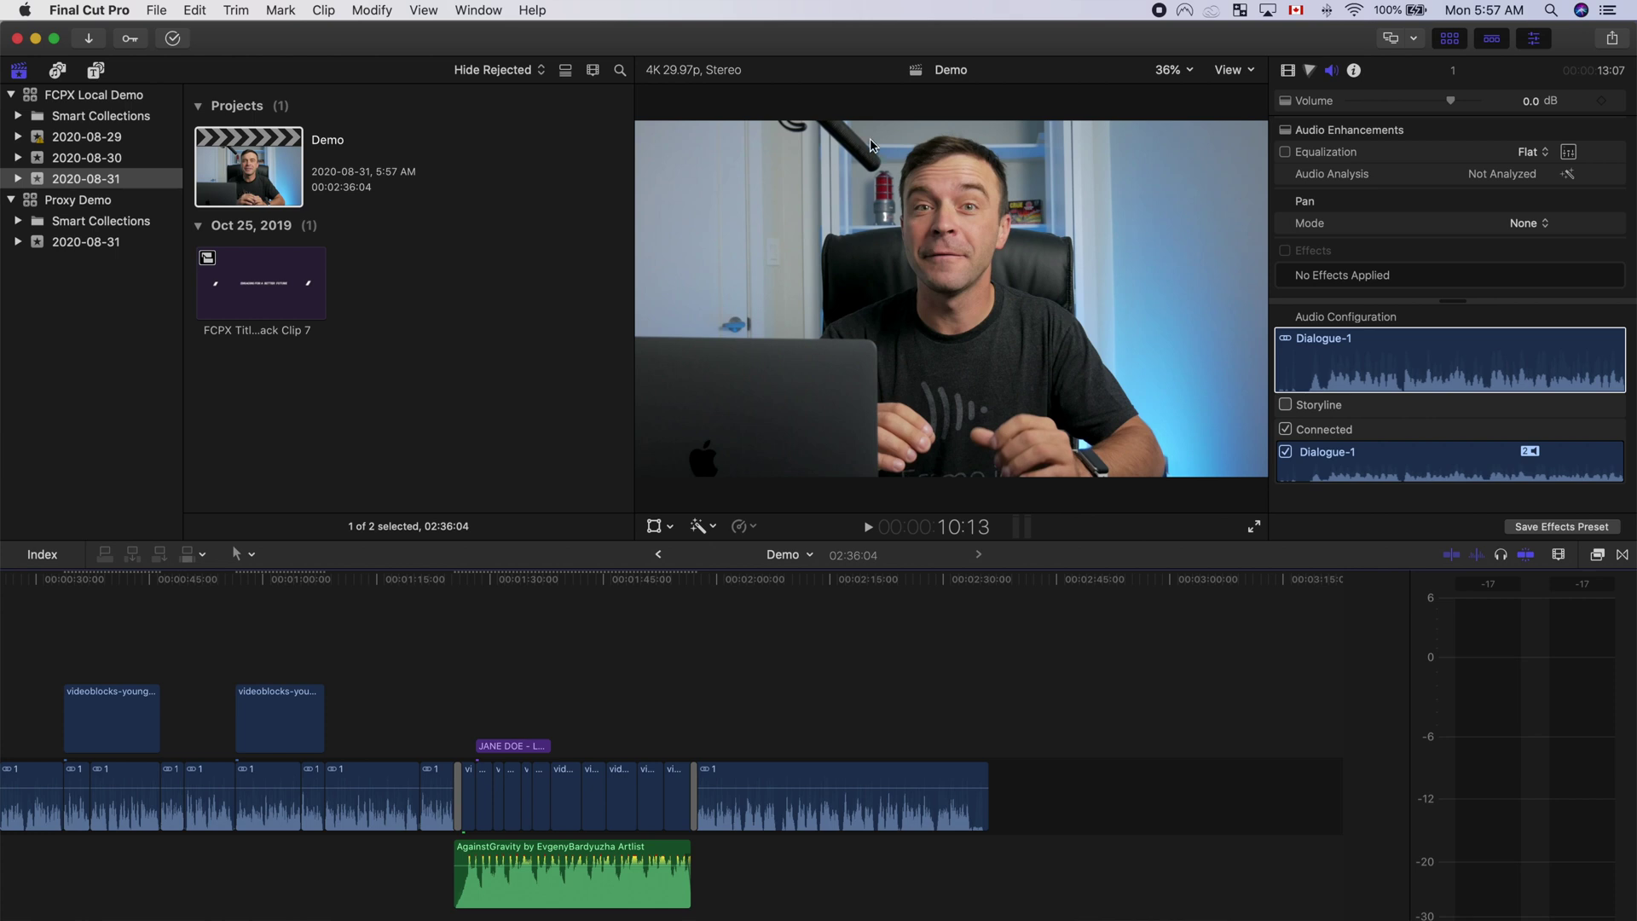
Step: Switch viewer playback back to Optimized/Original and scroll to the library's Storage Used figures
{"action": "left_click", "coordinate": [1250, 72]}
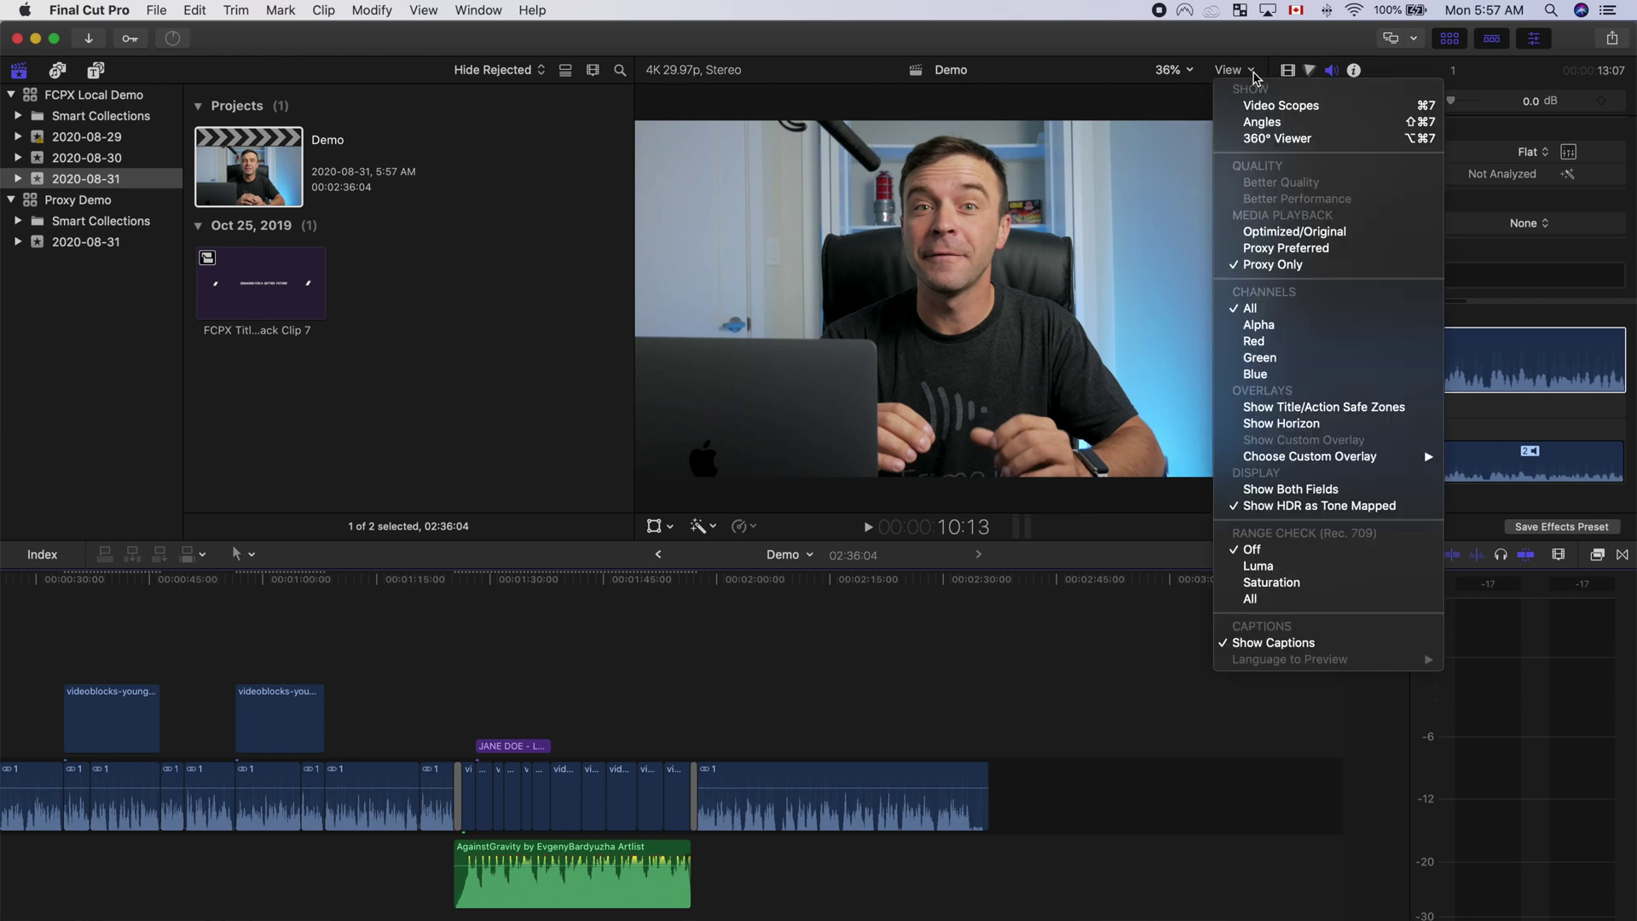
{"action": "left_click", "coordinate": [1276, 231]}
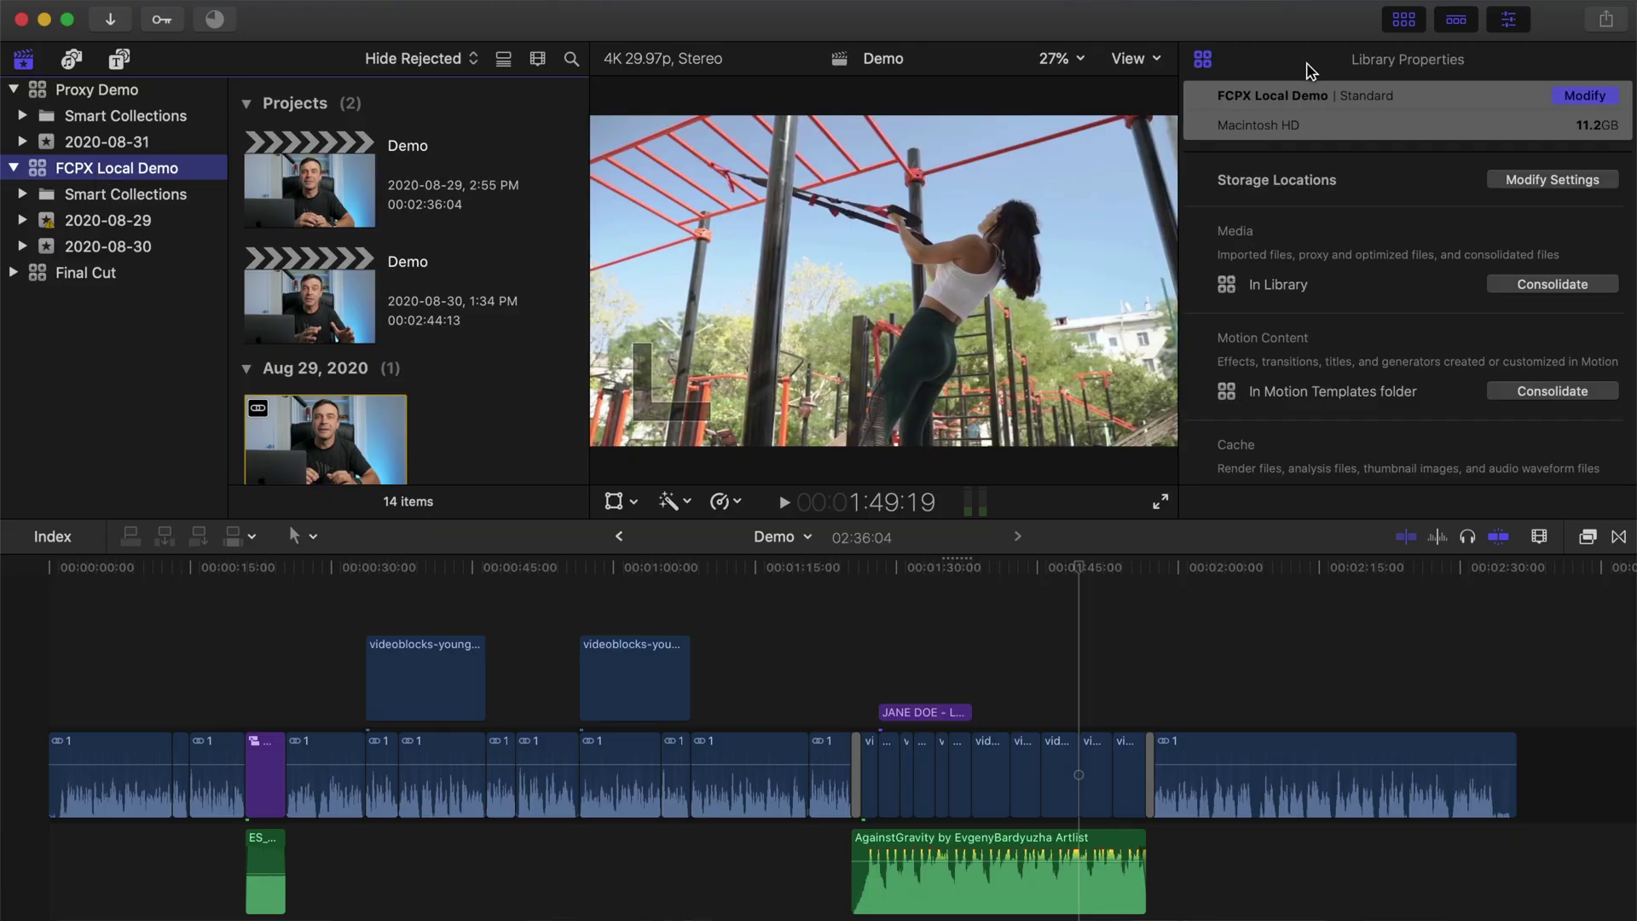
{"action": "scroll", "coordinate": [1324, 211], "scroll_direction": "down", "scroll_amount": 5}
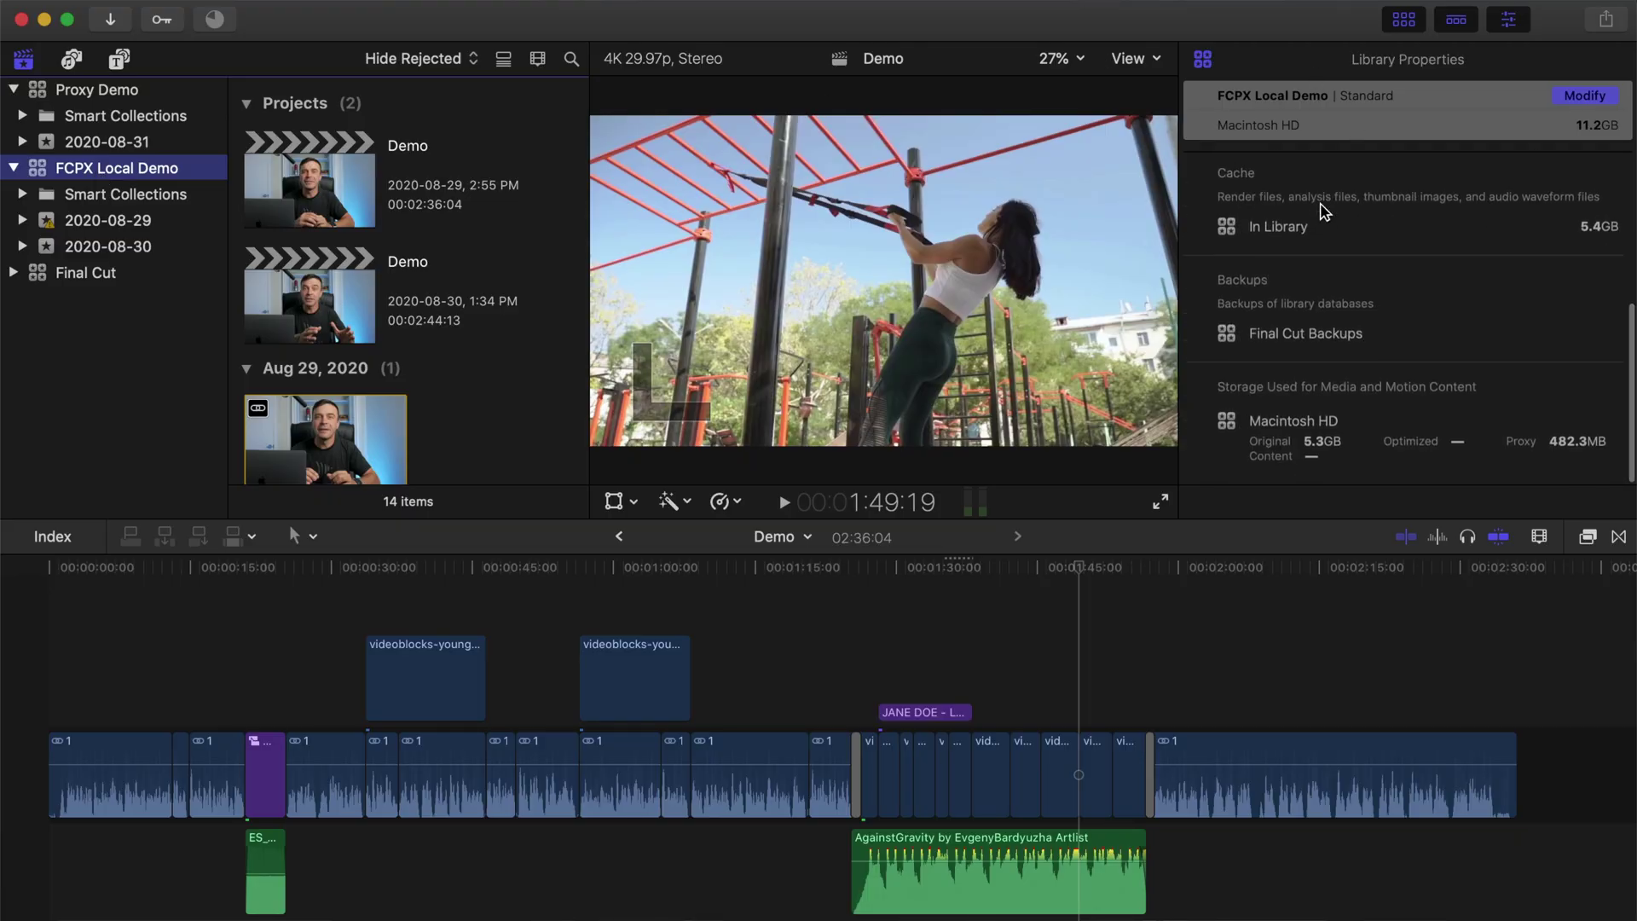